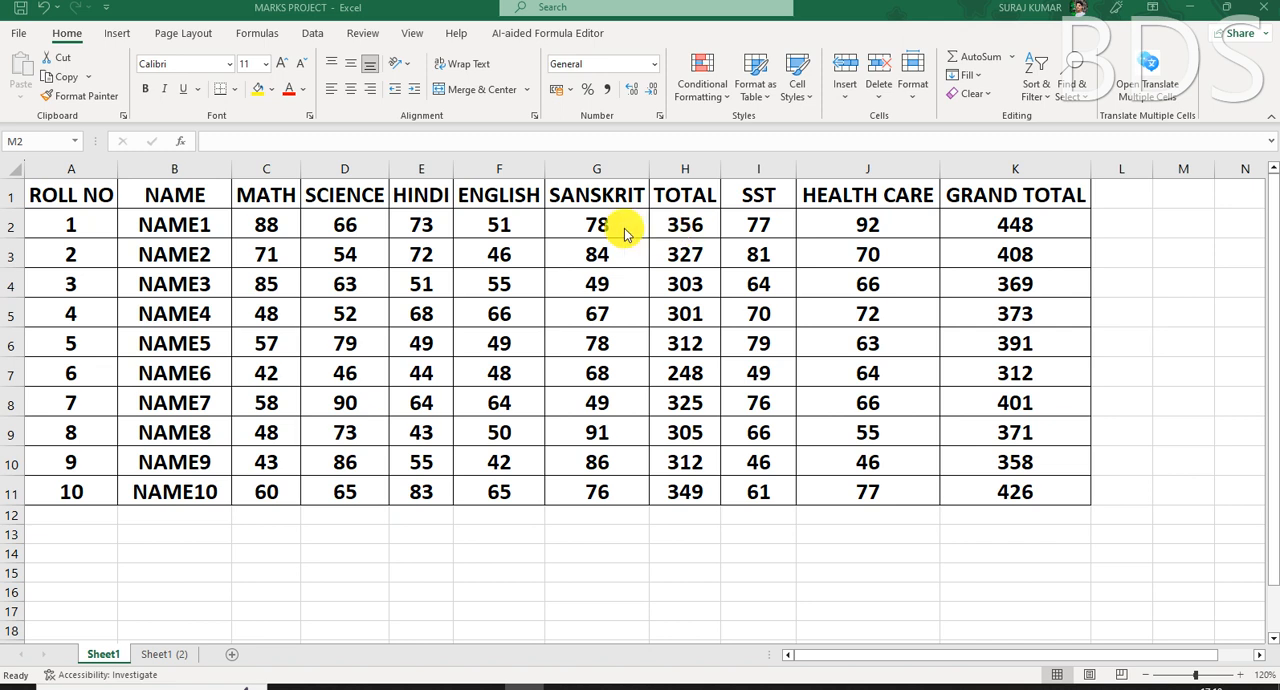
# - Fill the five subject headings from MATH to SANSKRIT in row 1 with yellow
pyautogui.hotkey('shift', 'Down')
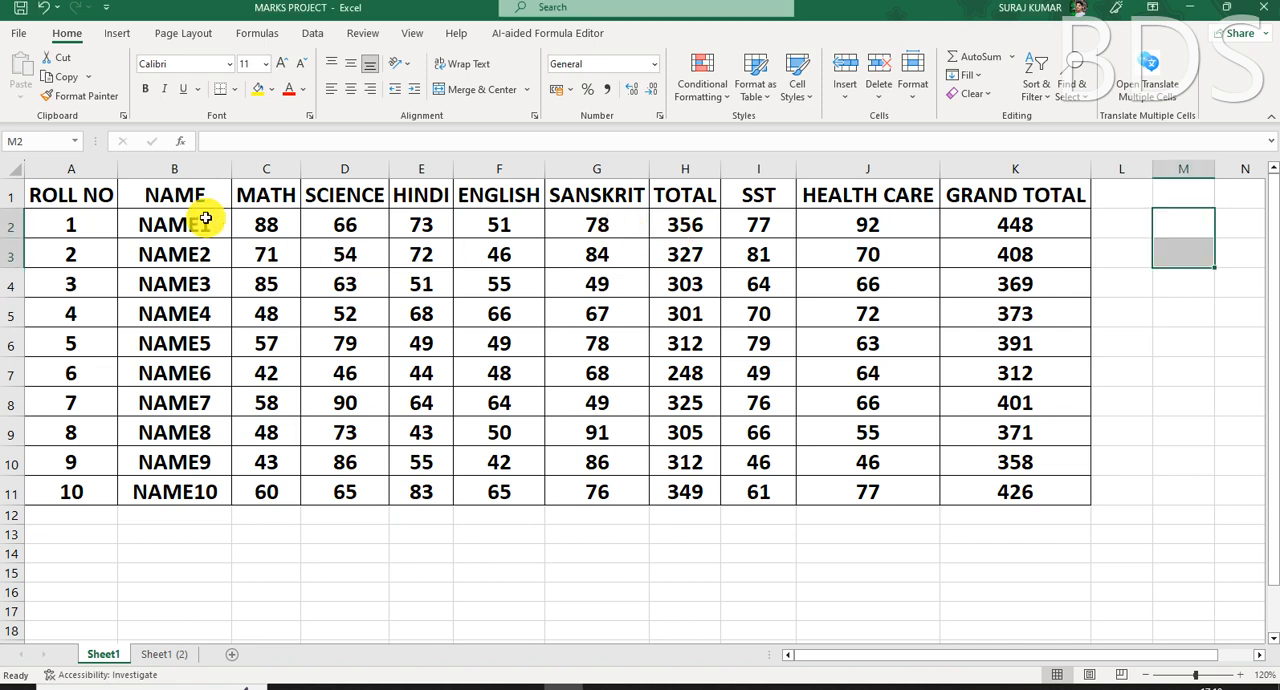
pyautogui.click(282, 195)
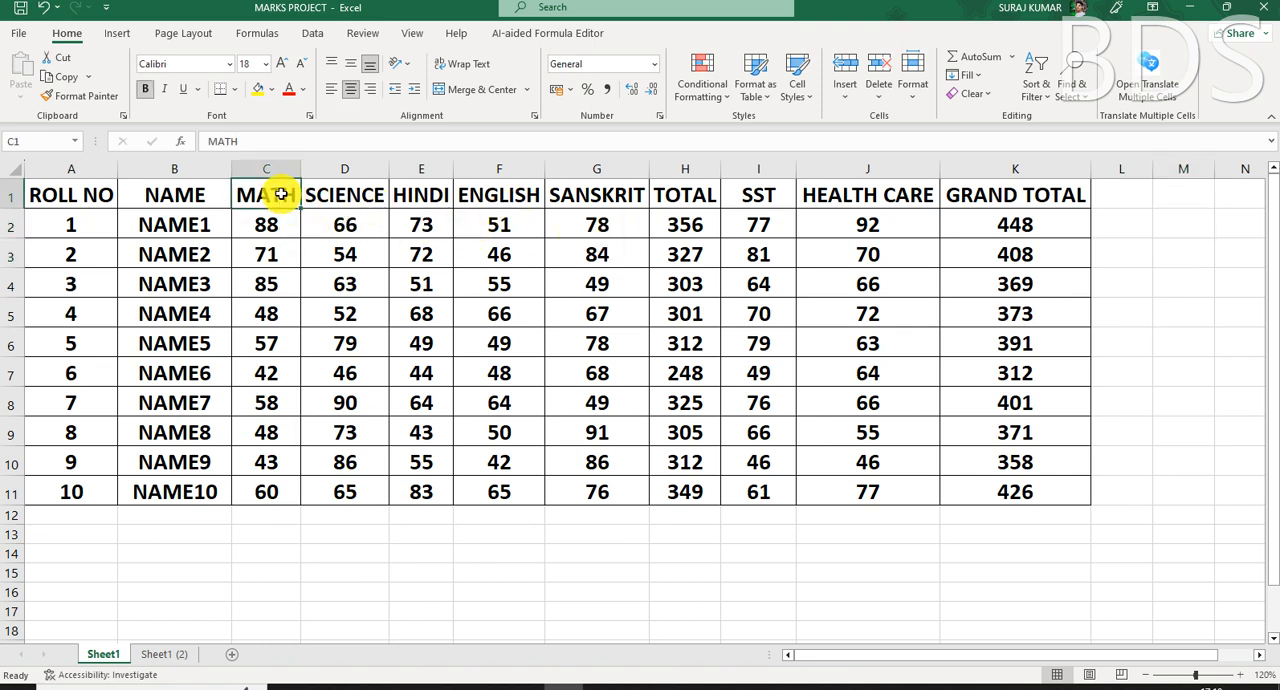
pyautogui.hotkey('shift', 'Right')
pyautogui.hotkey('shift', 'Right')
pyautogui.hotkey('shift', 'Right')
pyautogui.hotkey('shift', 'Right')
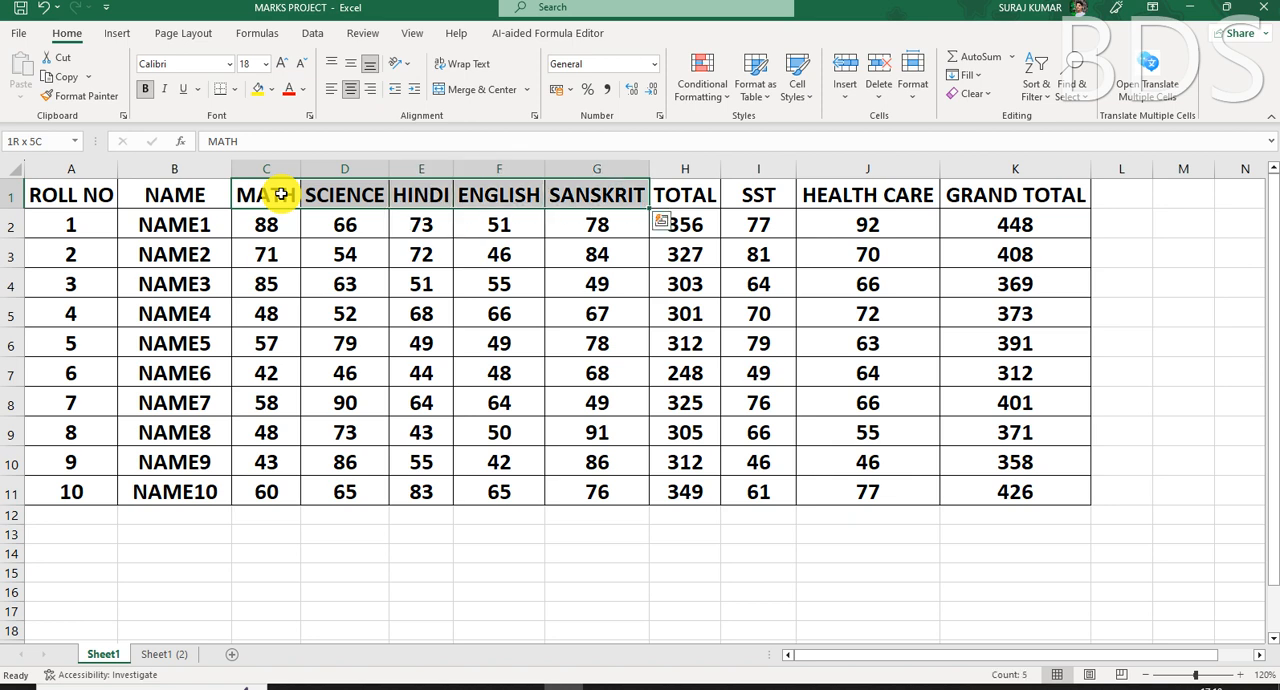
pyautogui.click(256, 92)
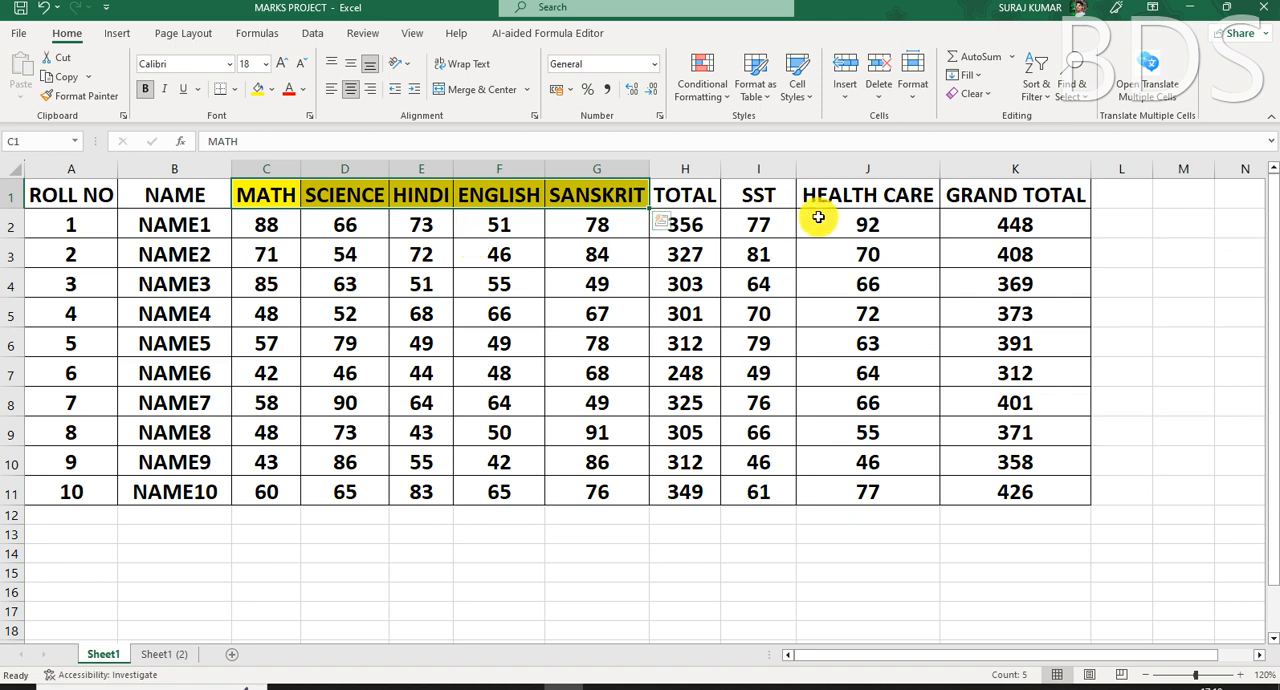
# - Fill the SST and HEALTH CARE headings with Green, Accent 6, Lighter 40%
pyautogui.click(766, 196)
pyautogui.hotkey('shift', 'Right')
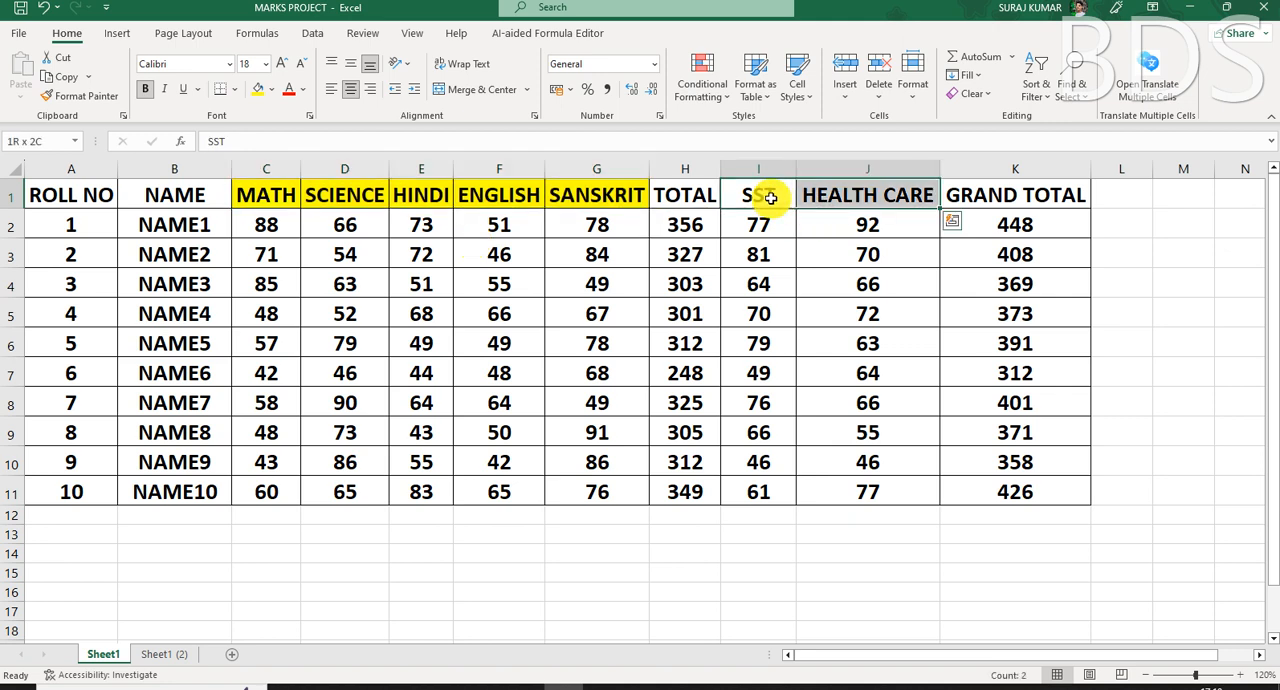
pyautogui.click(272, 90)
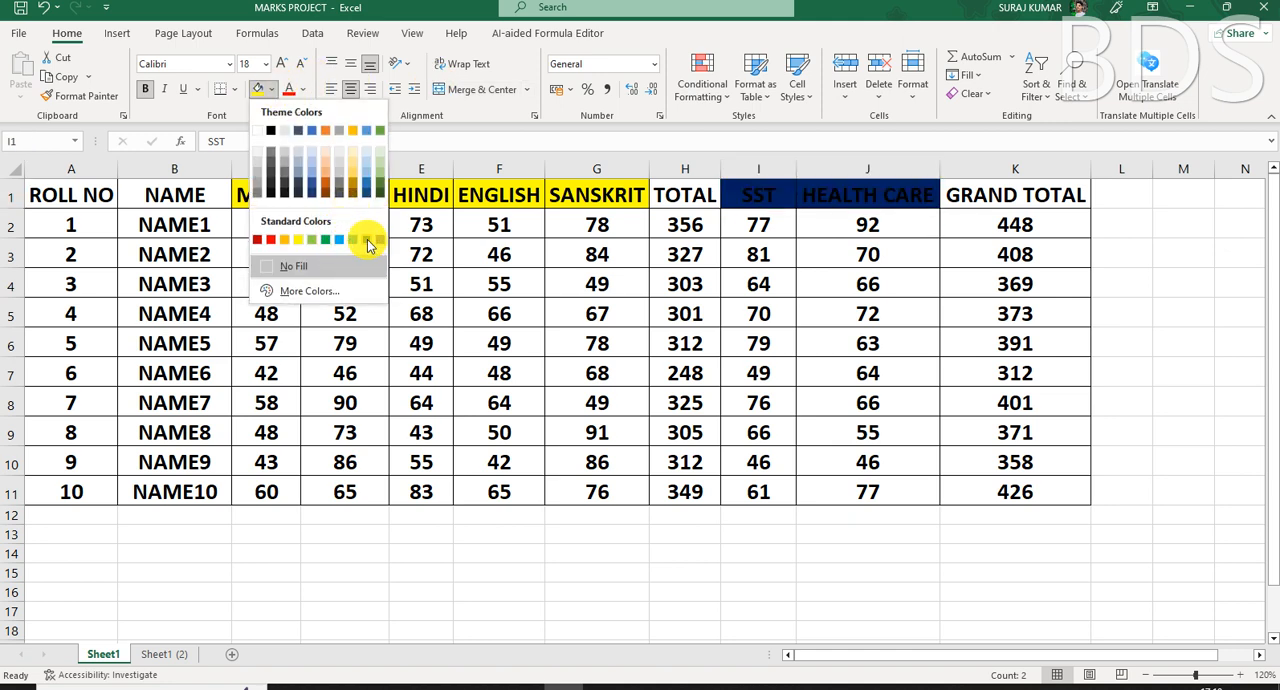
pyautogui.click(382, 175)
pyautogui.click(586, 284)
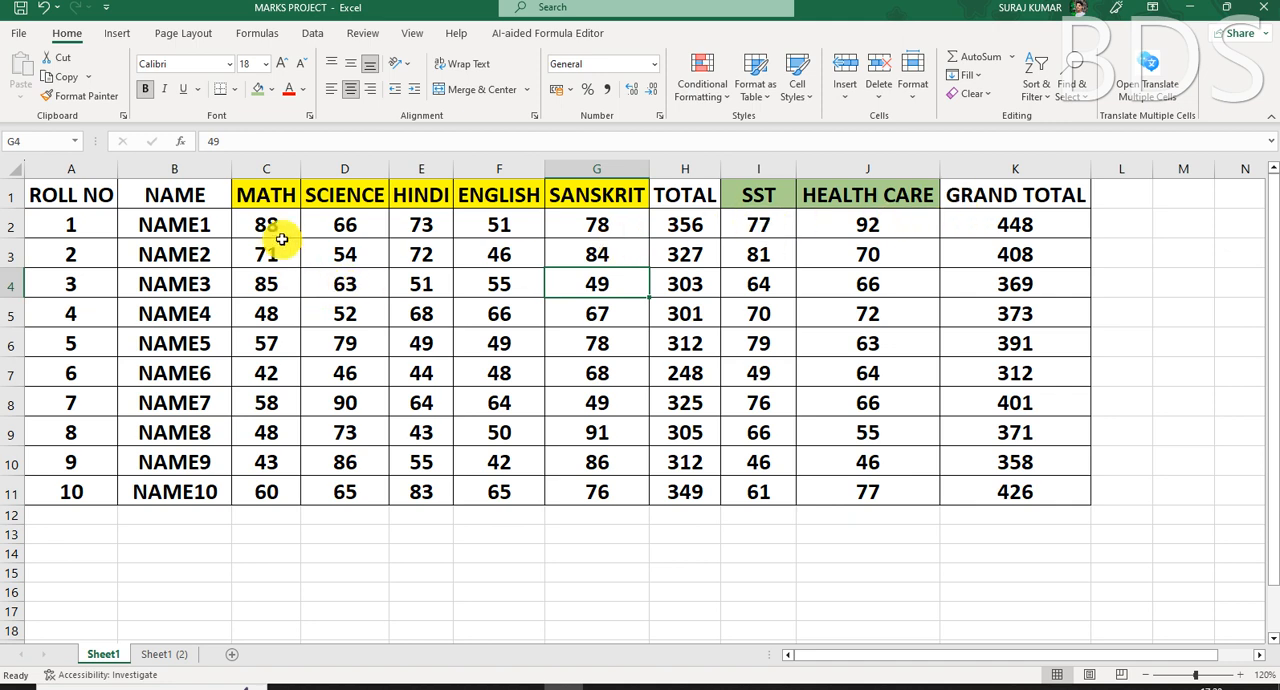
# - Examine how the TOTAL, SST, HEALTH CARE and GRAND TOTAL cells of the first student relate, including their formulas
pyautogui.click(686, 220)
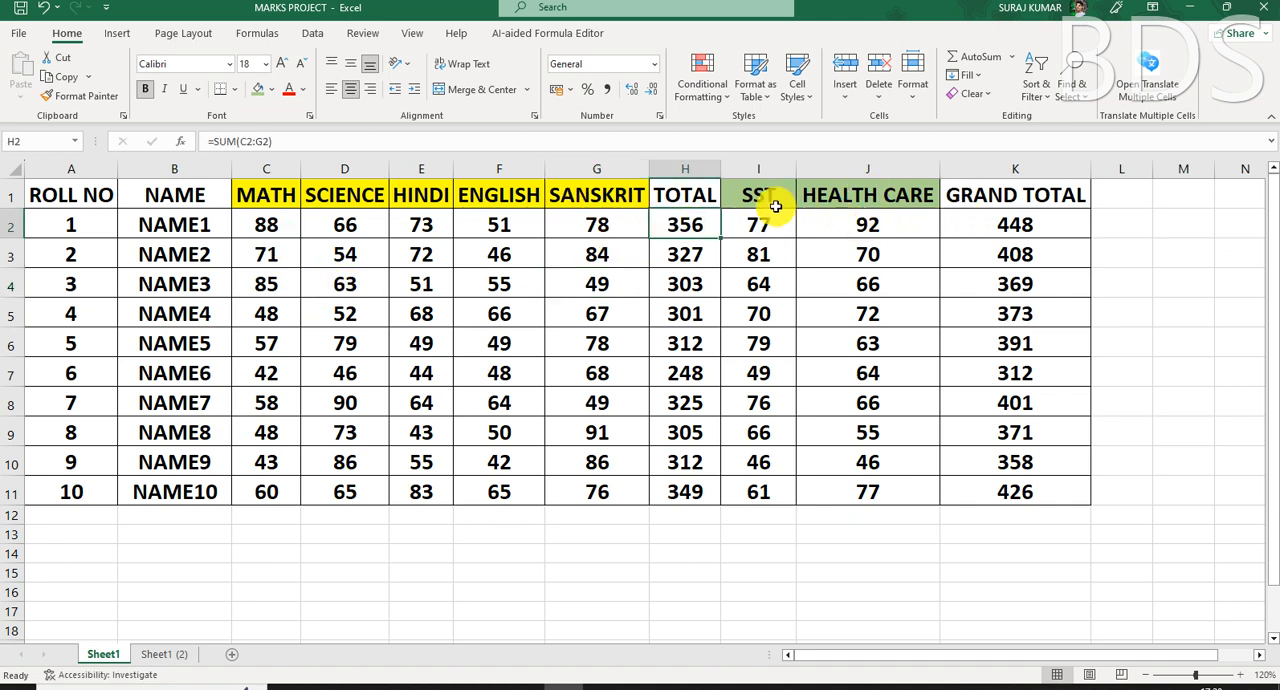
pyautogui.click(761, 230)
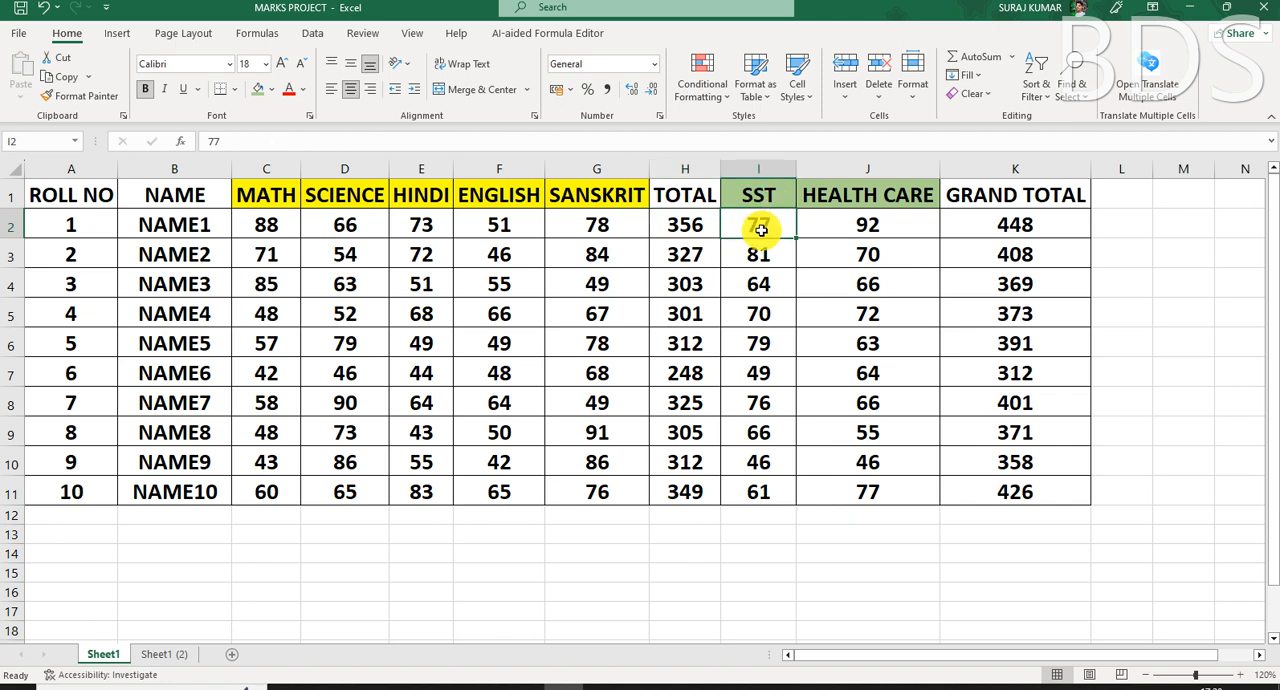
pyautogui.click(1041, 229)
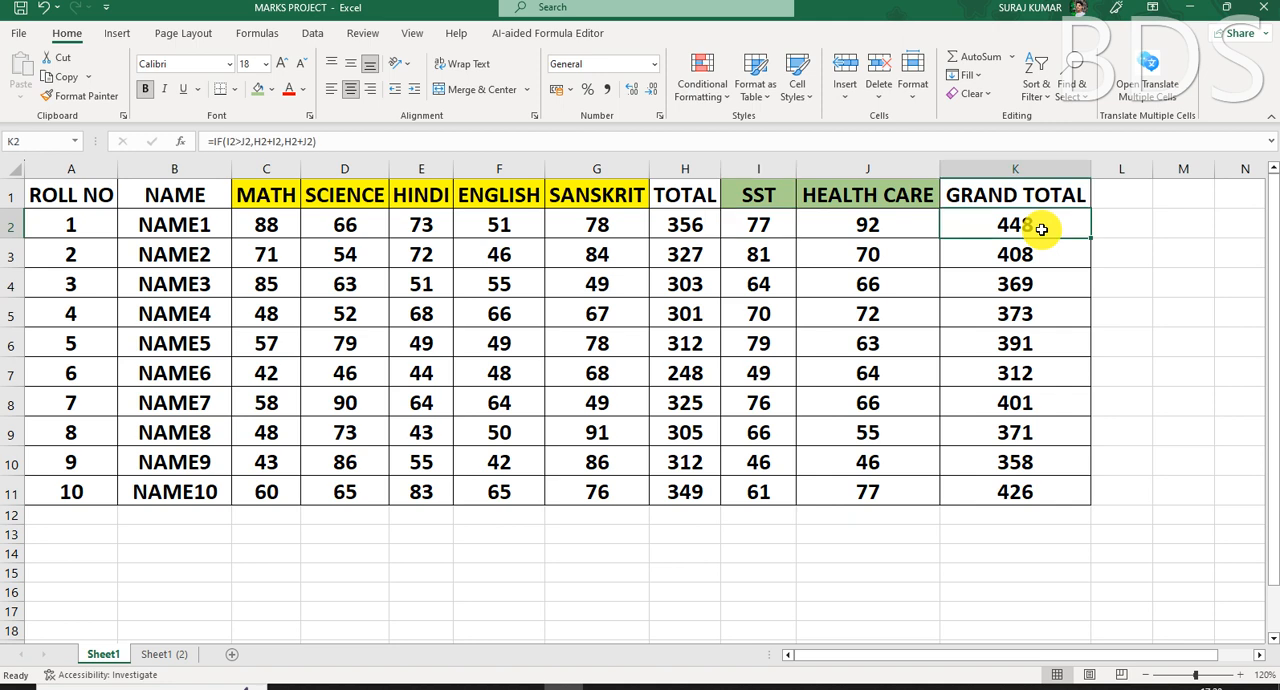
pyautogui.click(697, 230)
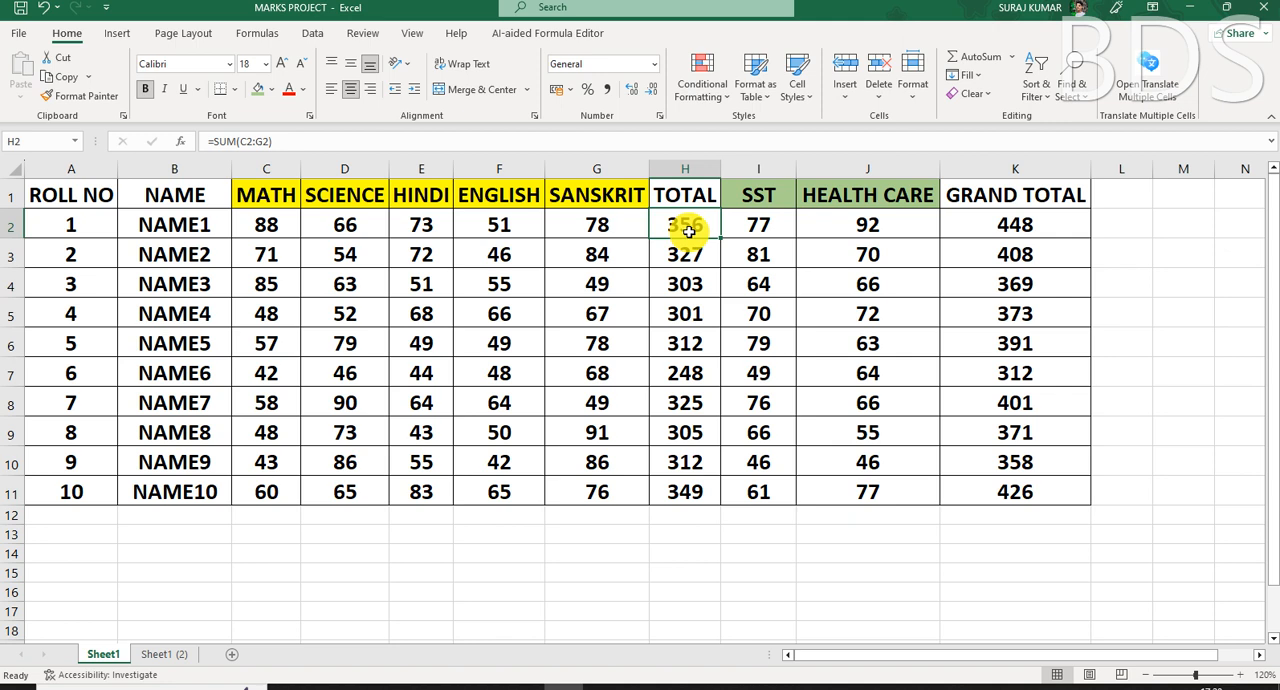
pyautogui.click(763, 233)
pyautogui.click(1011, 235)
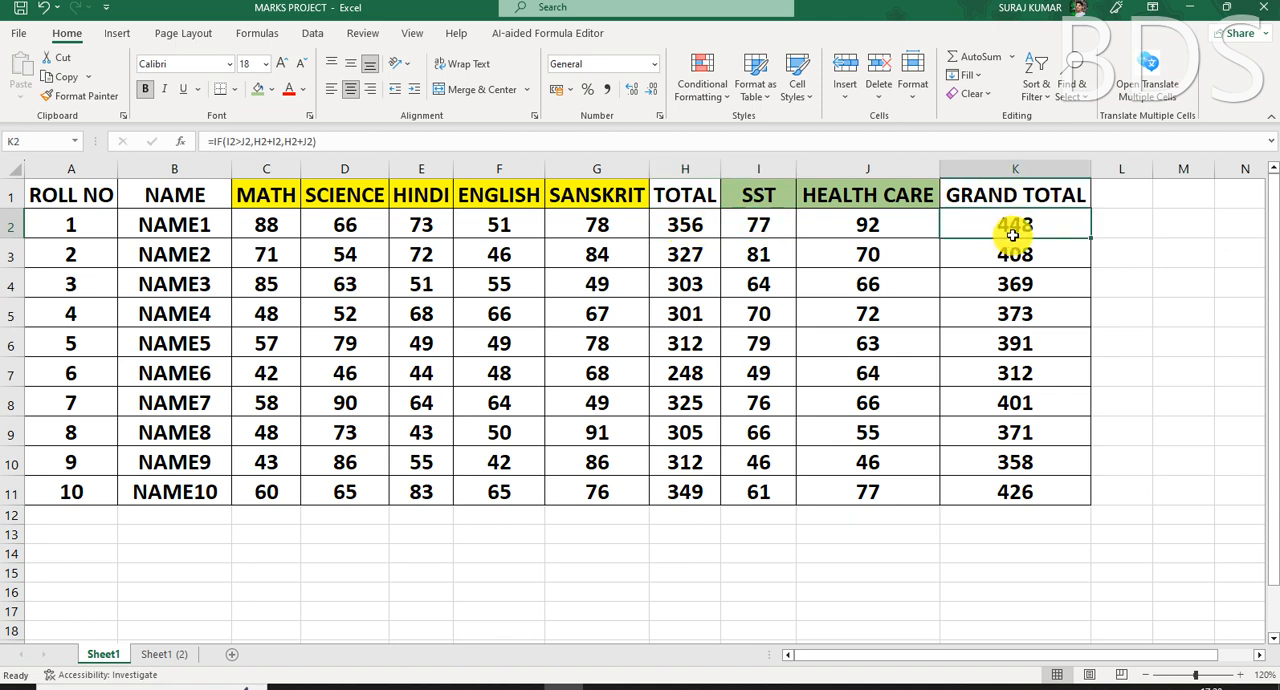
pyautogui.click(872, 221)
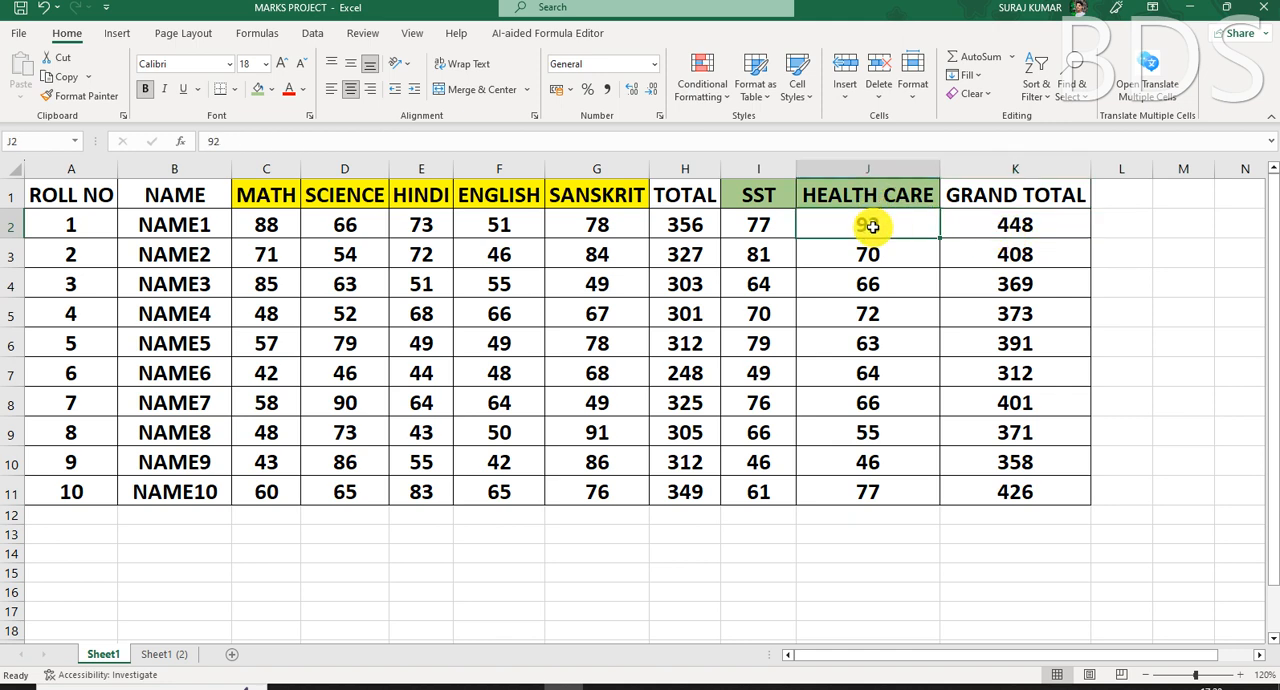
pyautogui.click(1044, 227)
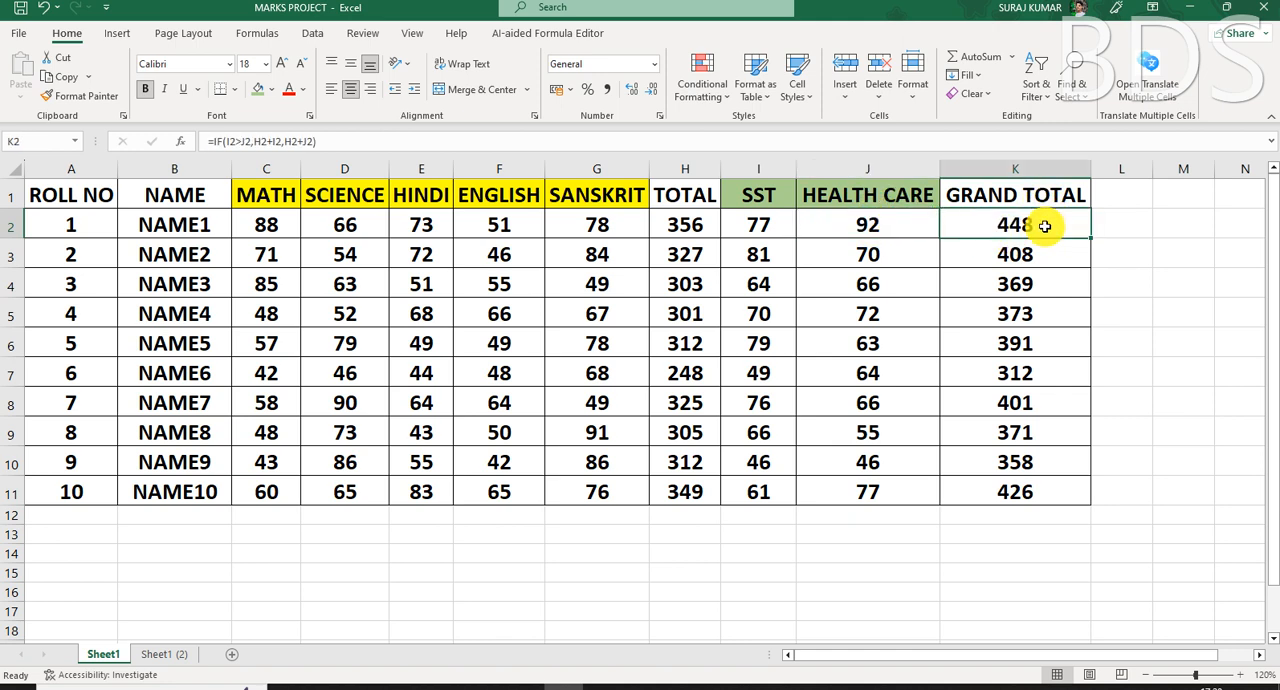
pyautogui.click(680, 230)
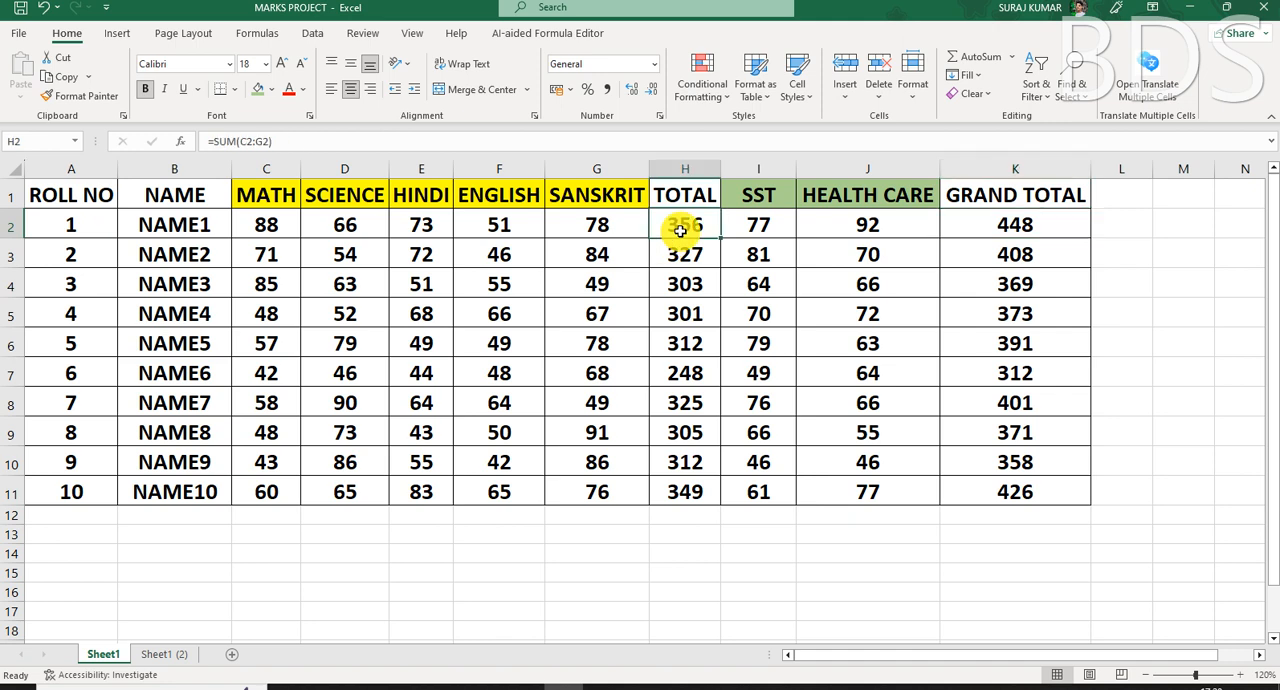
pyautogui.click(766, 224)
pyautogui.click(874, 233)
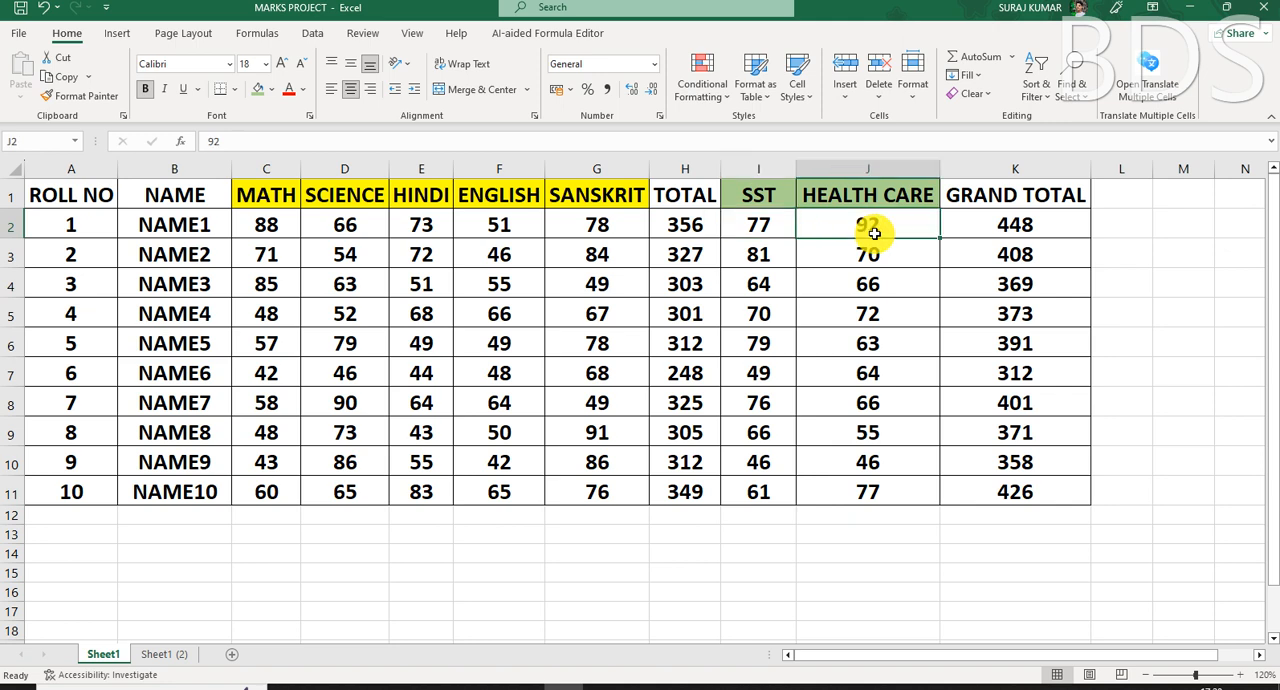
pyautogui.click(676, 228)
pyautogui.click(760, 224)
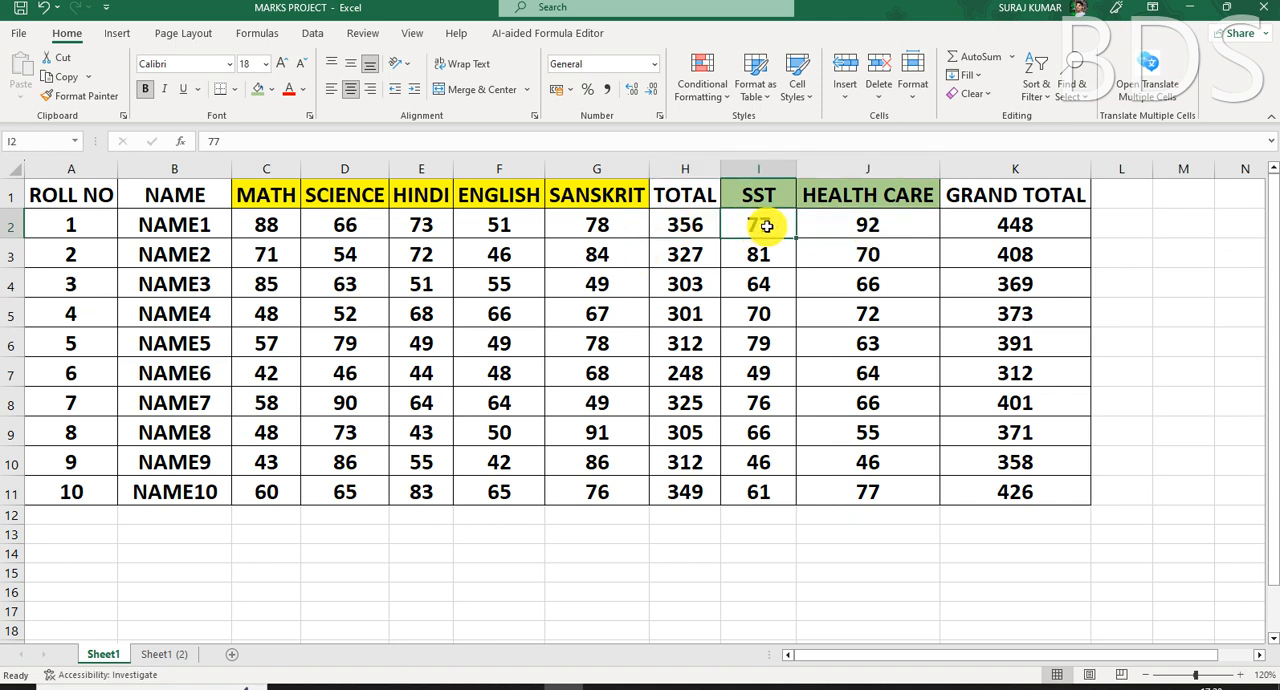
pyautogui.click(866, 225)
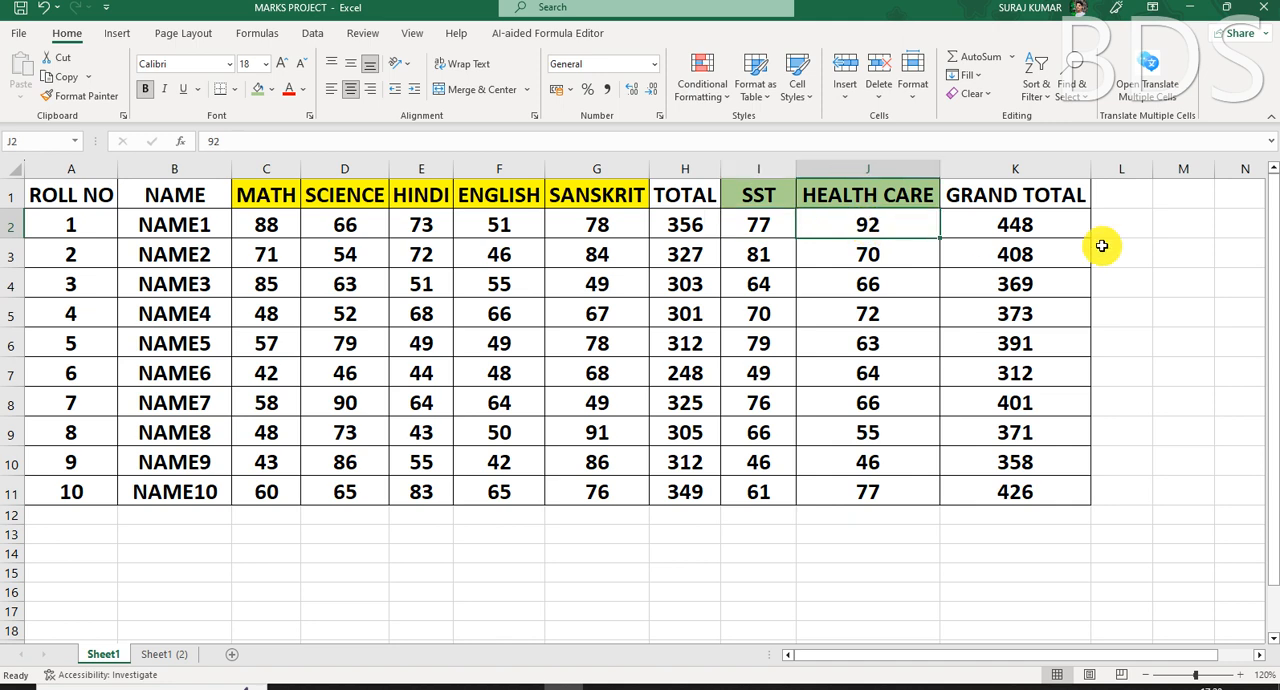
# - Enter the check formula =H2+I2 in cell M3 to add the first student's SST mark to the total
pyautogui.click(1167, 256)
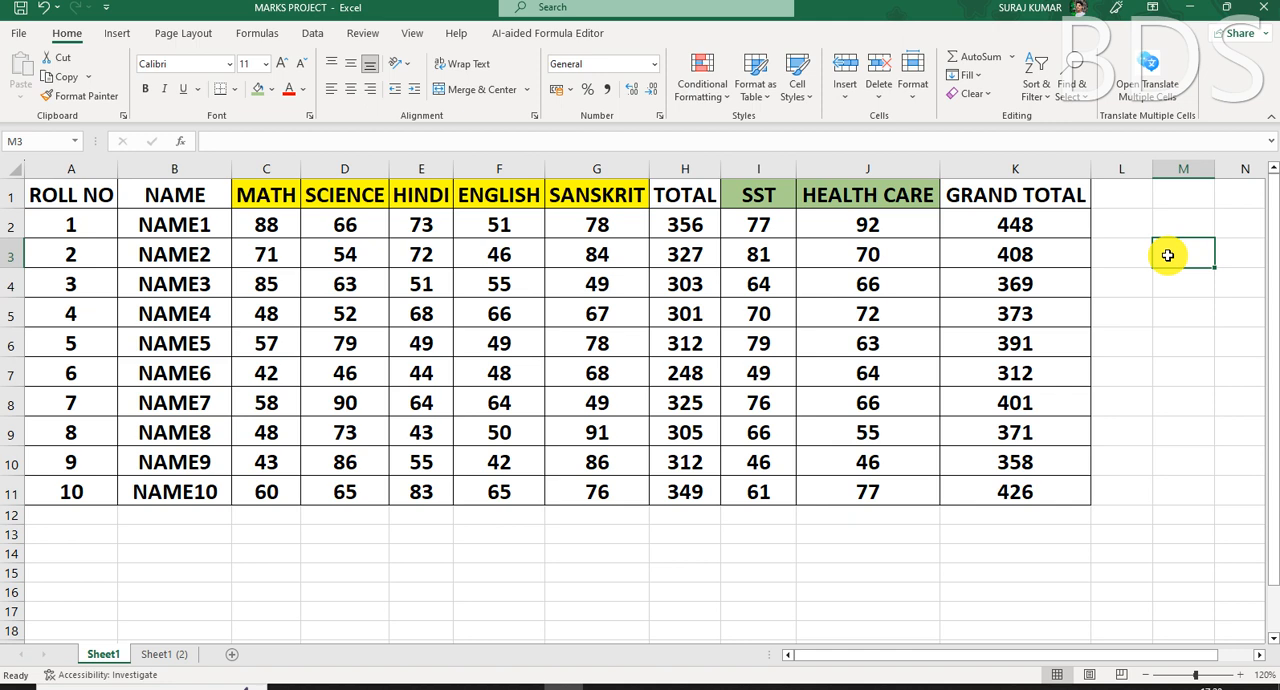
pyautogui.write('=')
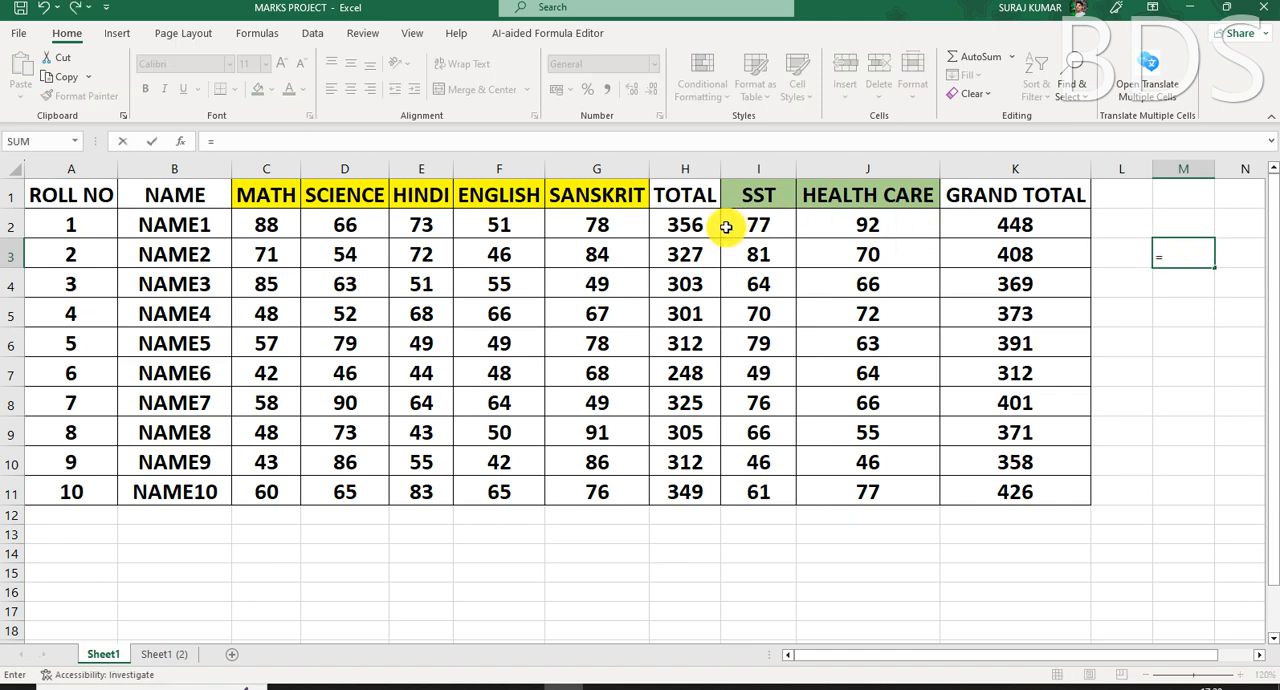
pyautogui.click(684, 226)
pyautogui.write('+')
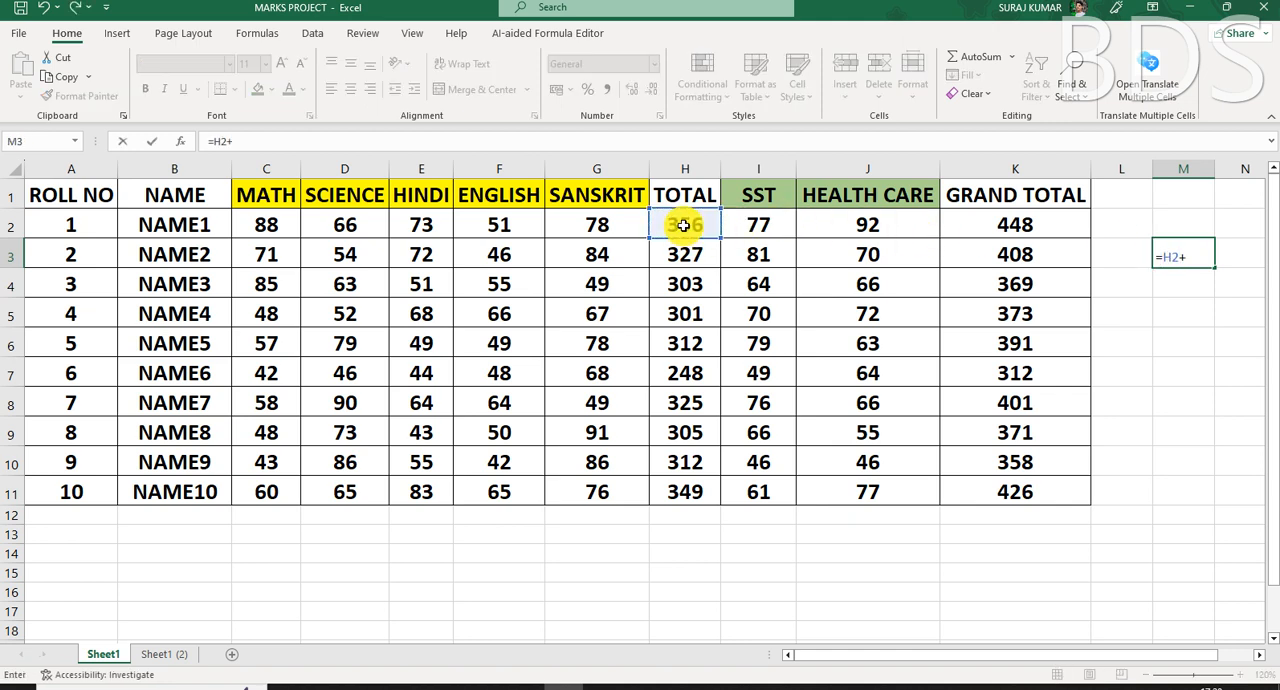
pyautogui.click(771, 230)
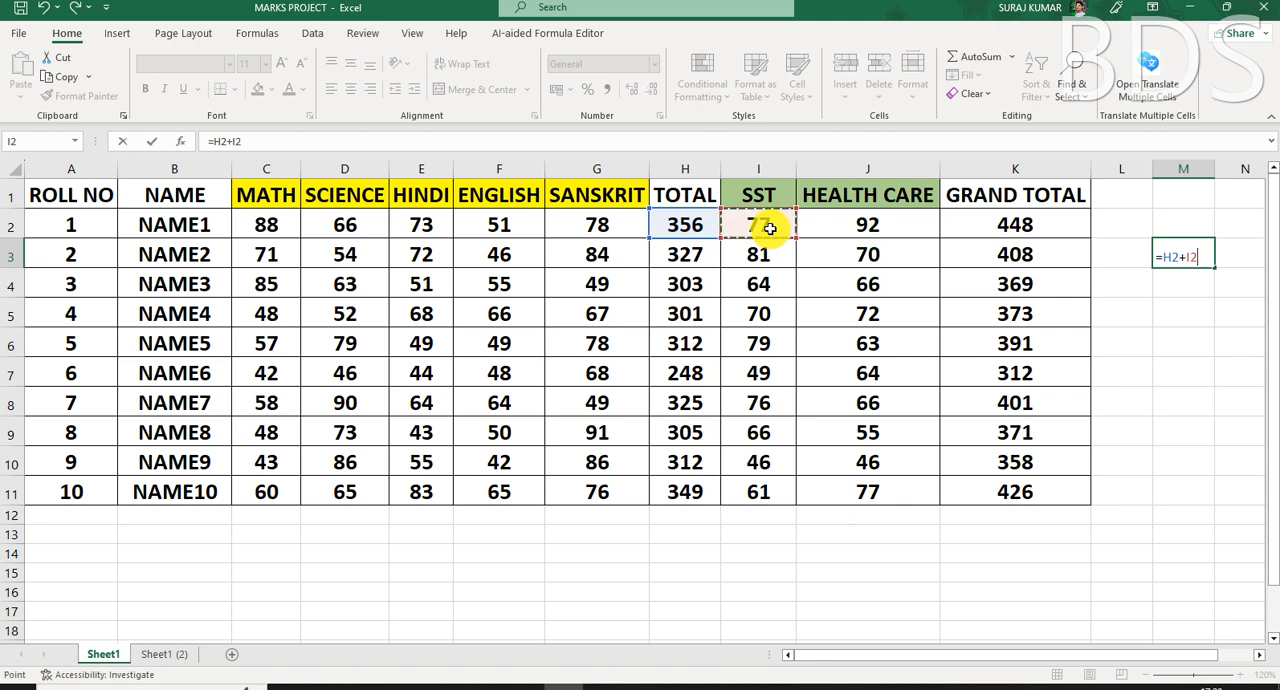
pyautogui.press('Return')
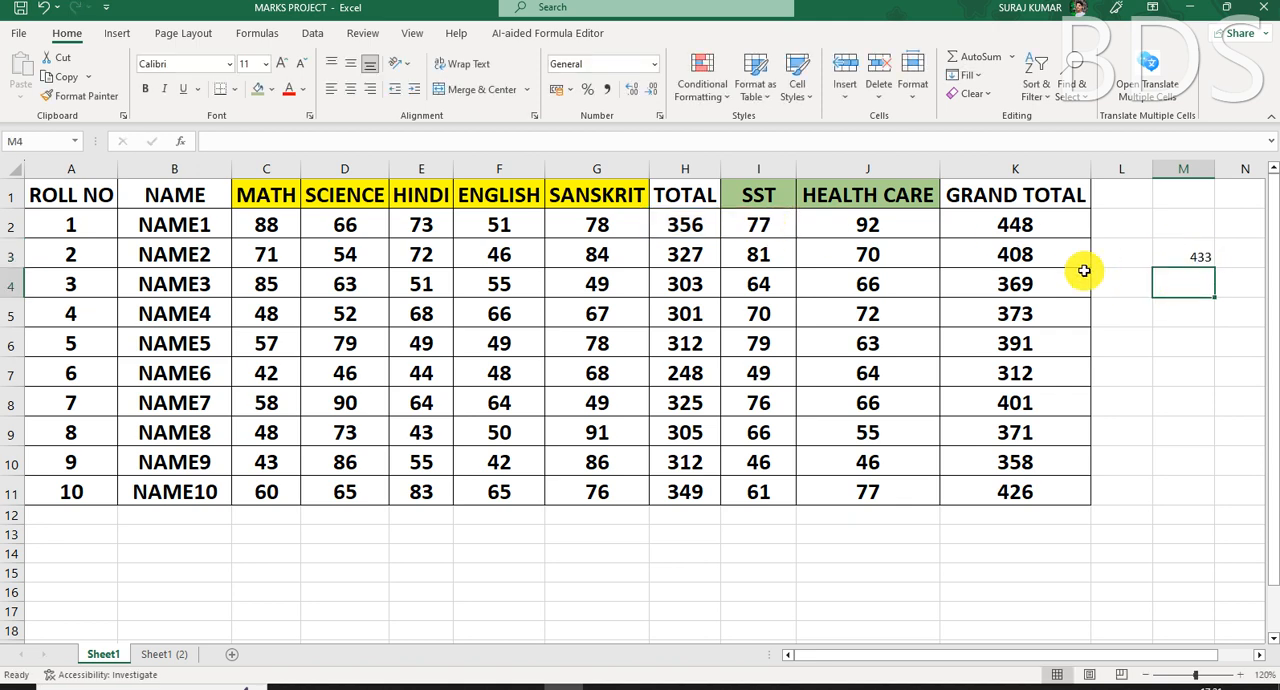
# - Enter the check formula =H2+J2 in cell M4 to add the first student's HEALTH CARE mark to the total
pyautogui.write('=')
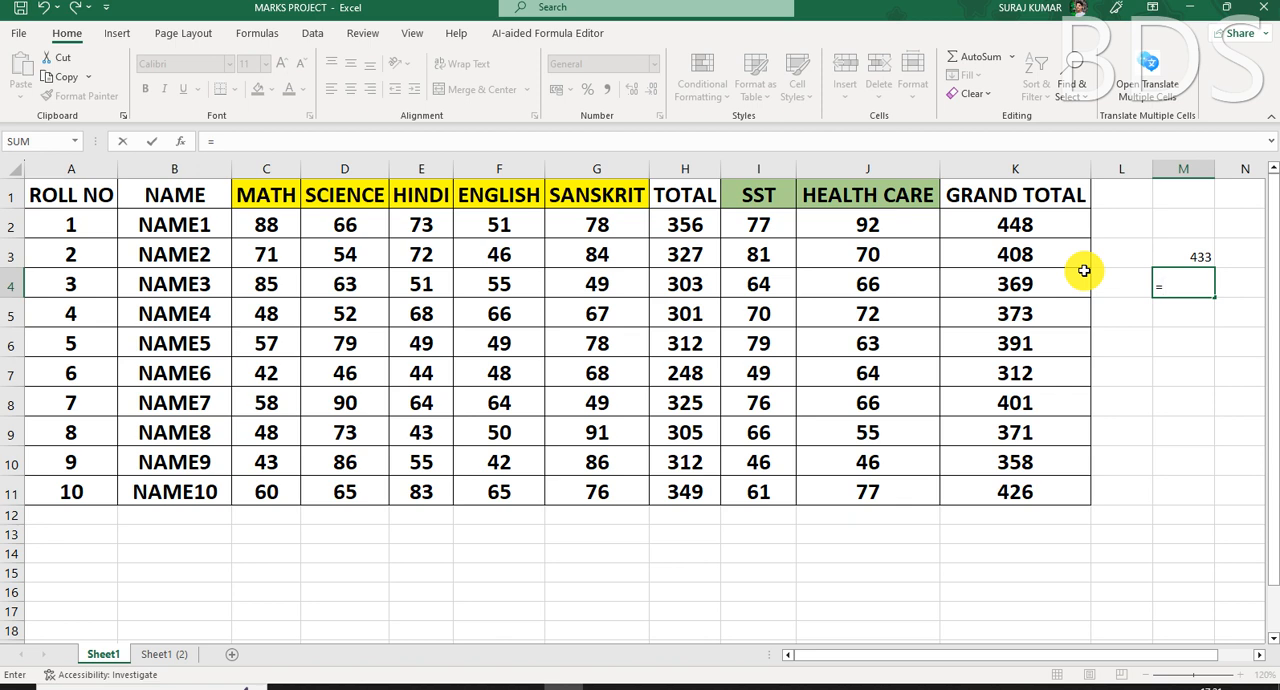
pyautogui.click(678, 225)
pyautogui.write('+')
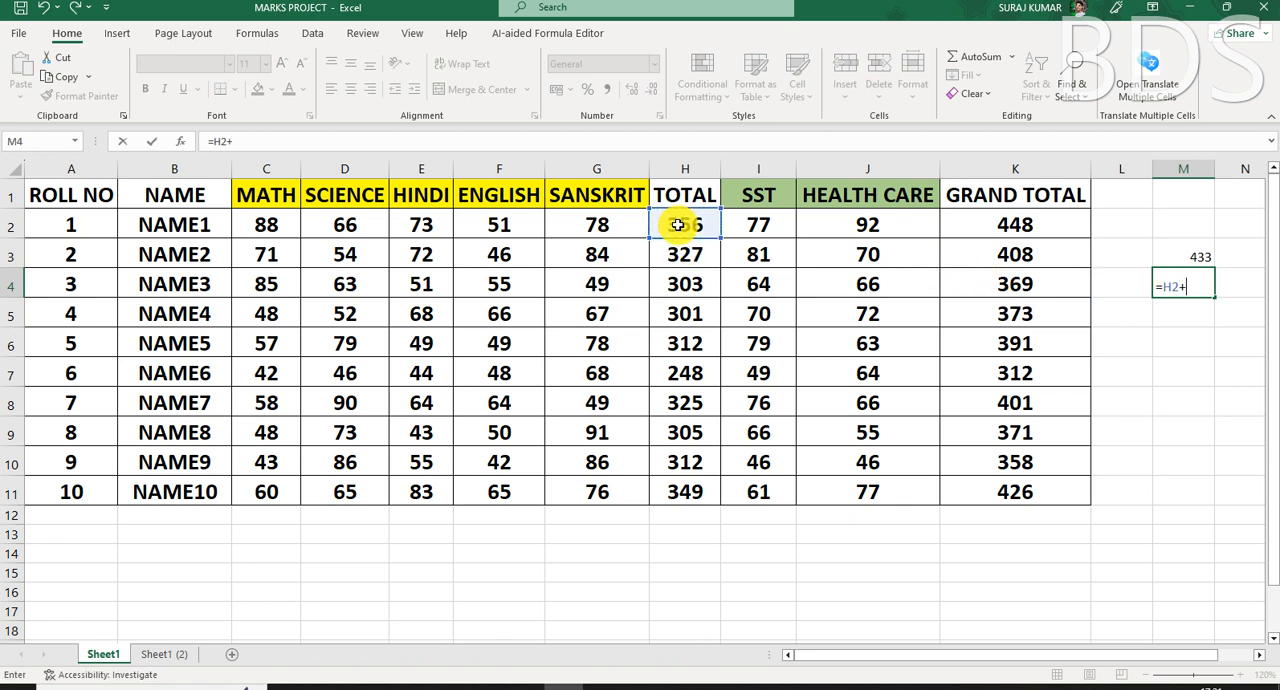
pyautogui.click(867, 226)
pyautogui.press('Return')
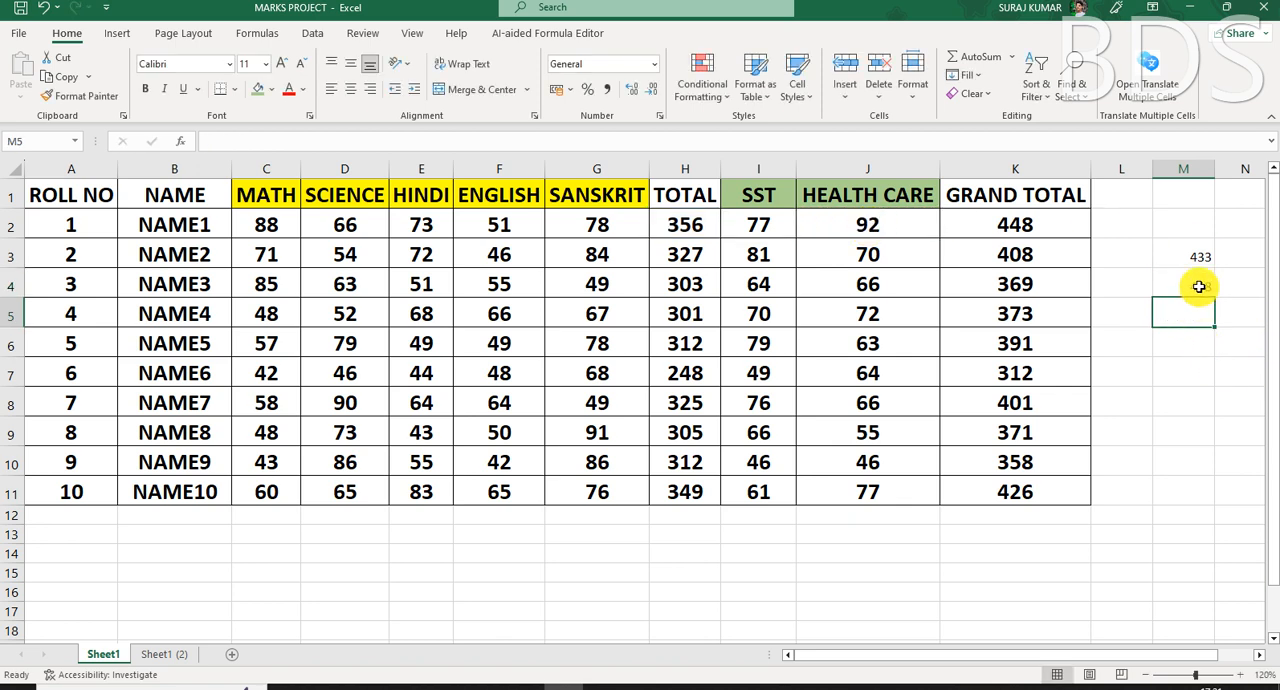
# - Set the first student's HEALTH CARE mark in J2 to 42 and compare the GRAND TOTAL in K2 with the check sum in M3
pyautogui.click(1041, 223)
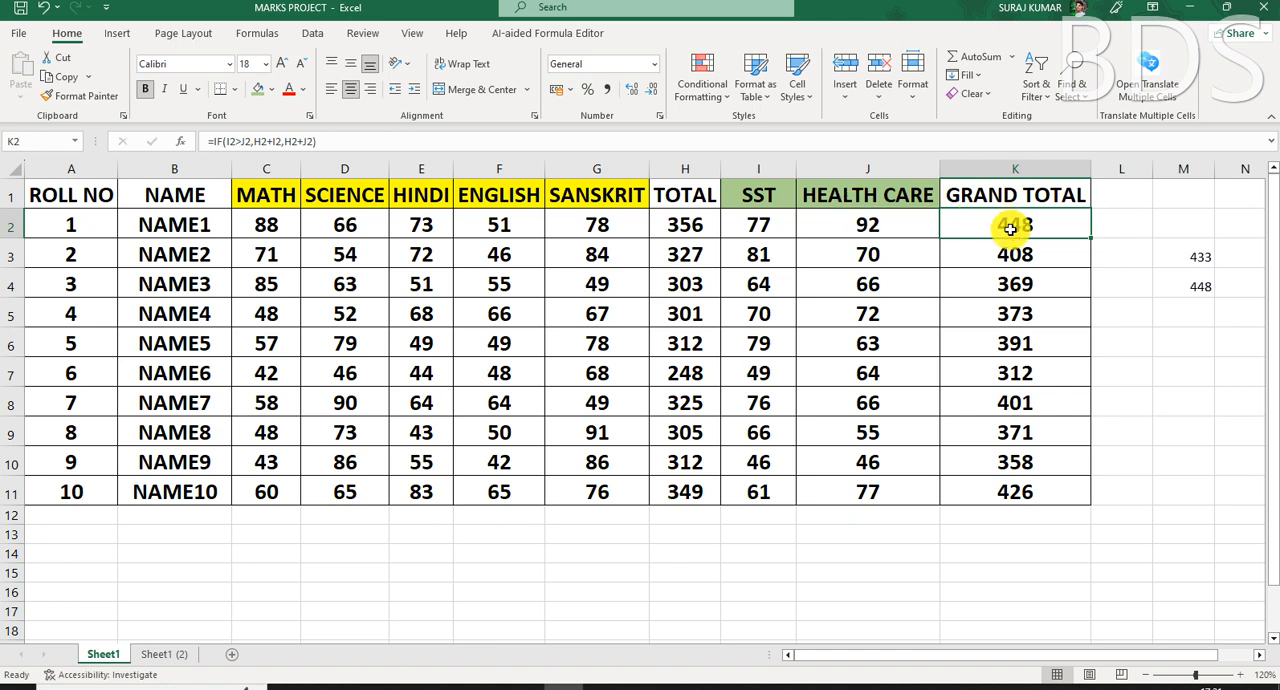
pyautogui.click(863, 230)
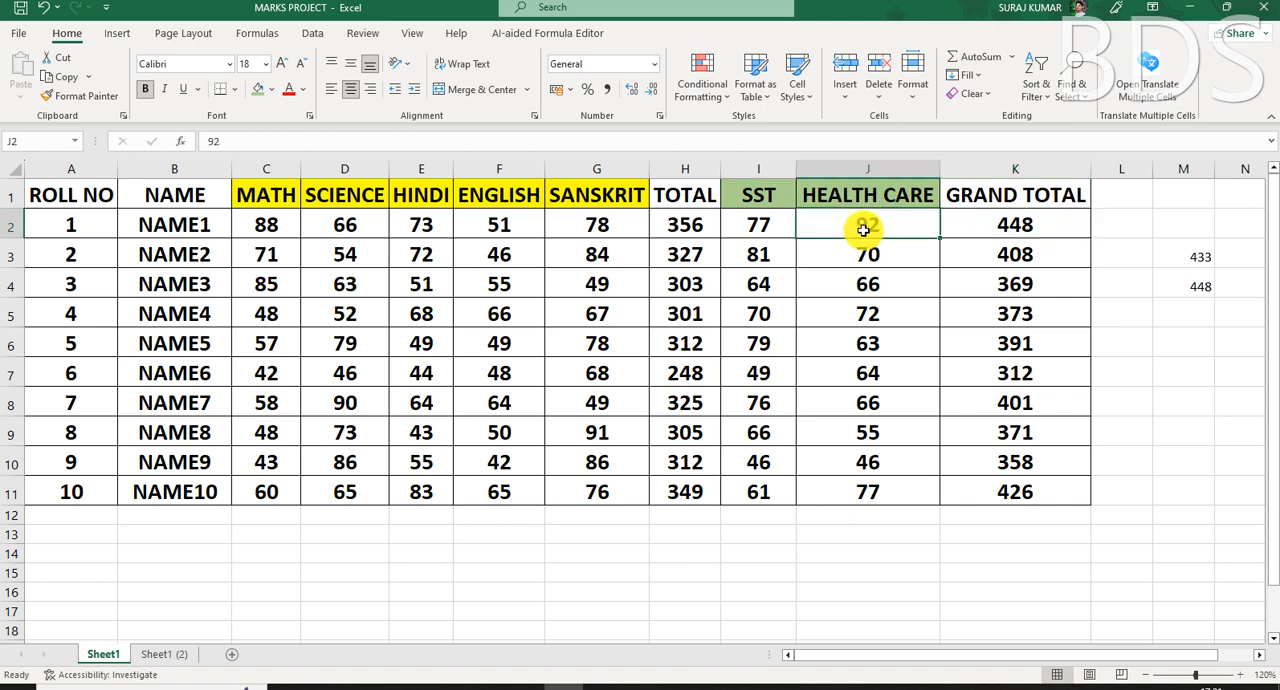
pyautogui.write('42')
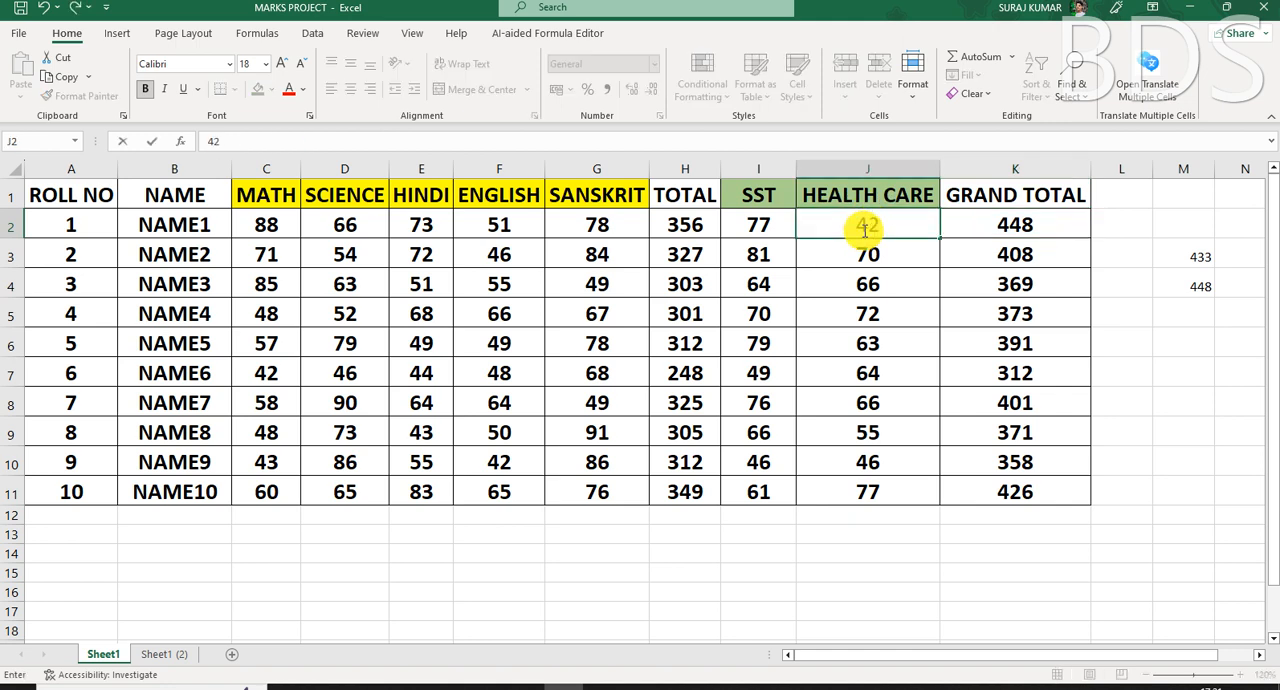
pyautogui.press('Return')
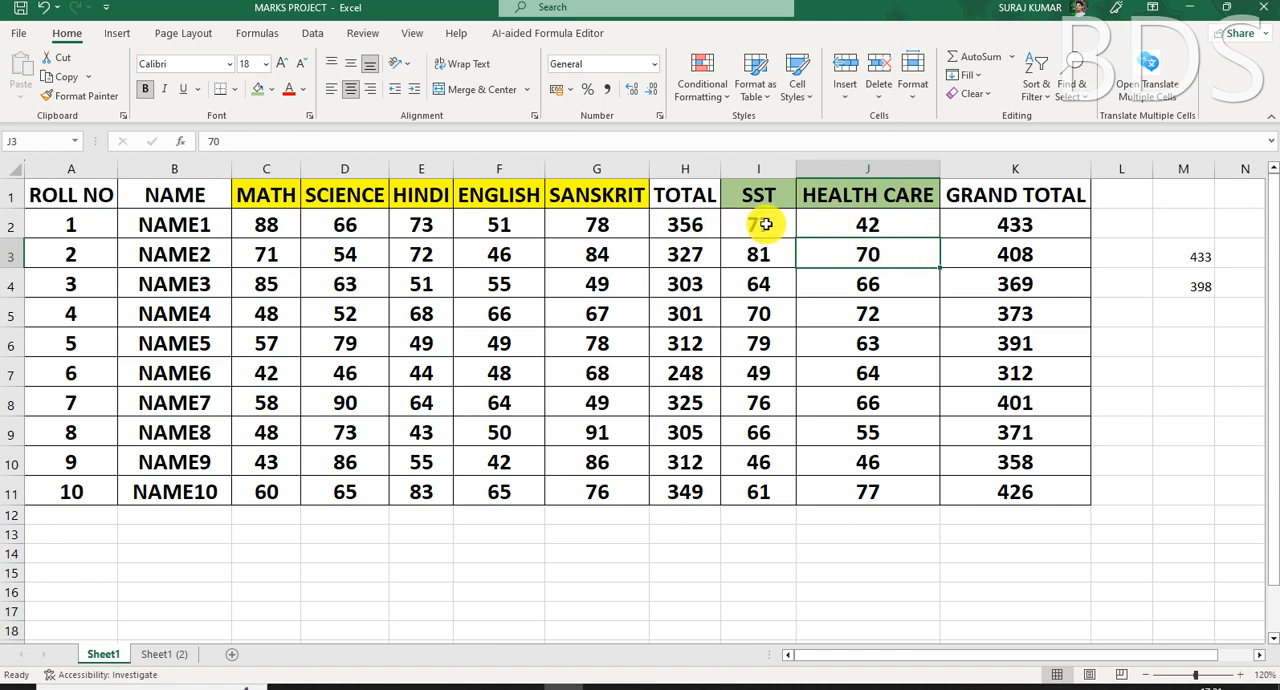
pyautogui.click(1207, 258)
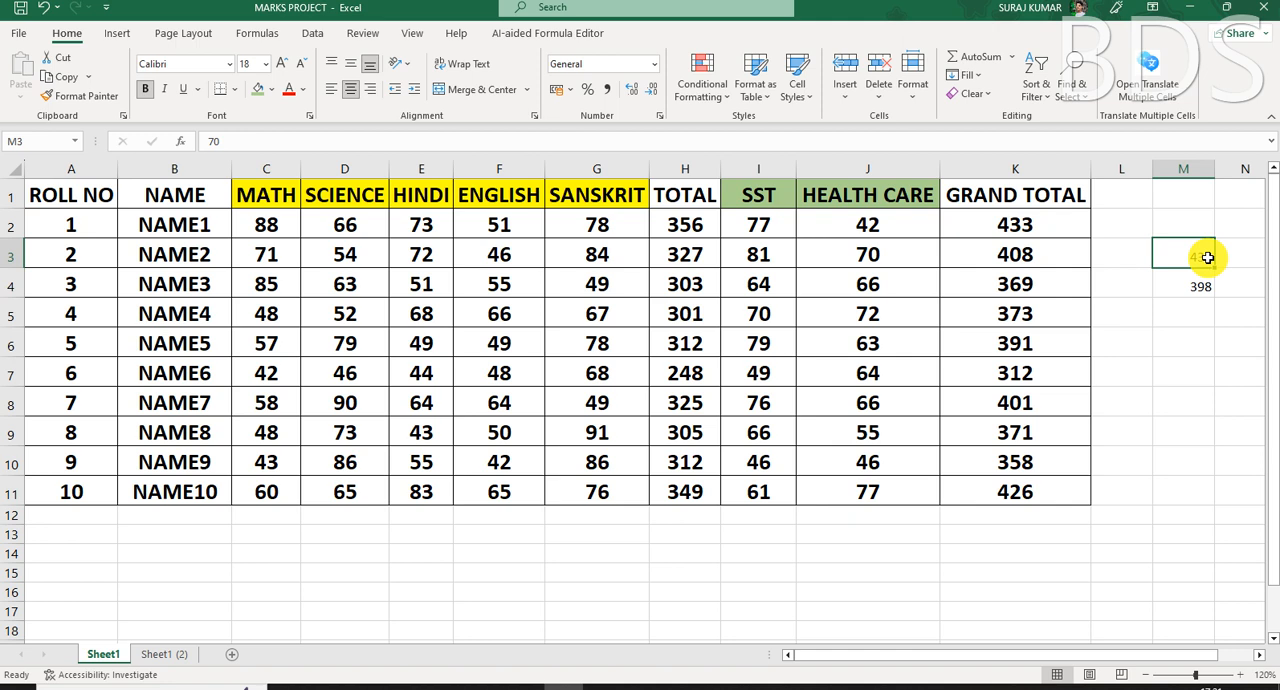
pyautogui.click(1038, 227)
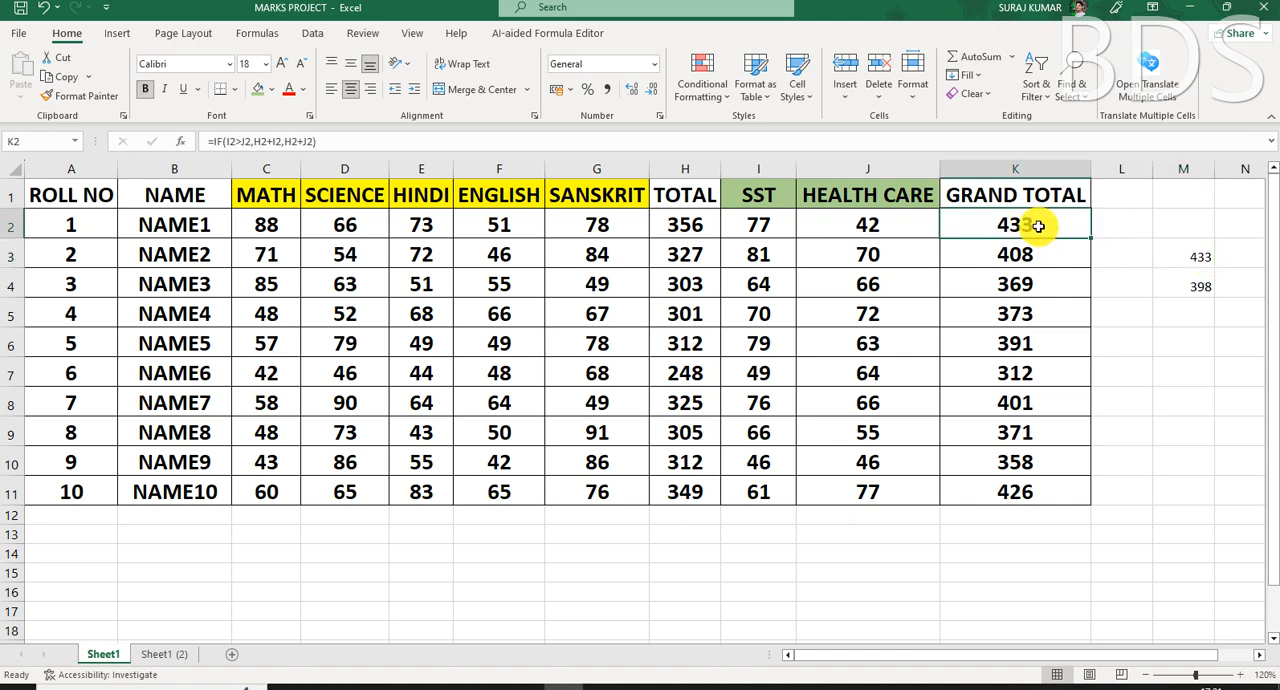
pyautogui.click(1197, 256)
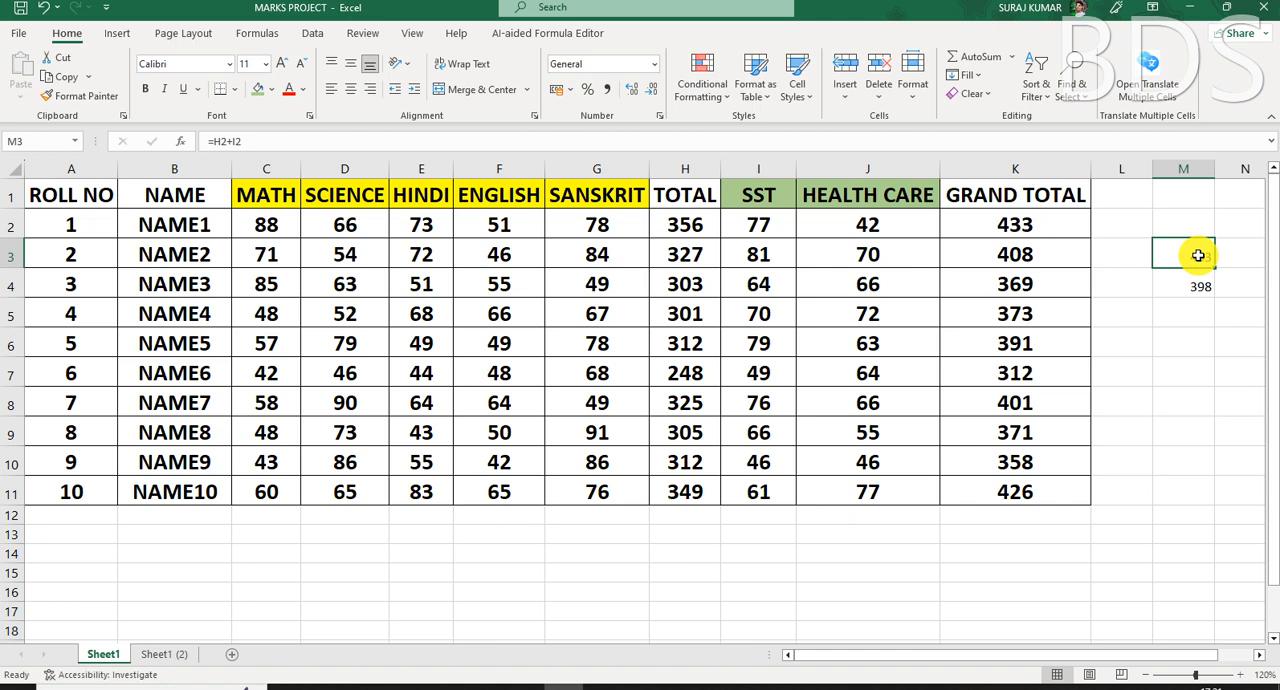
# - Switch to the Sheet1 (2) worksheet with the empty TOTAL and GRAND TOTAL columns
pyautogui.press('Up')
pyautogui.press('Up')
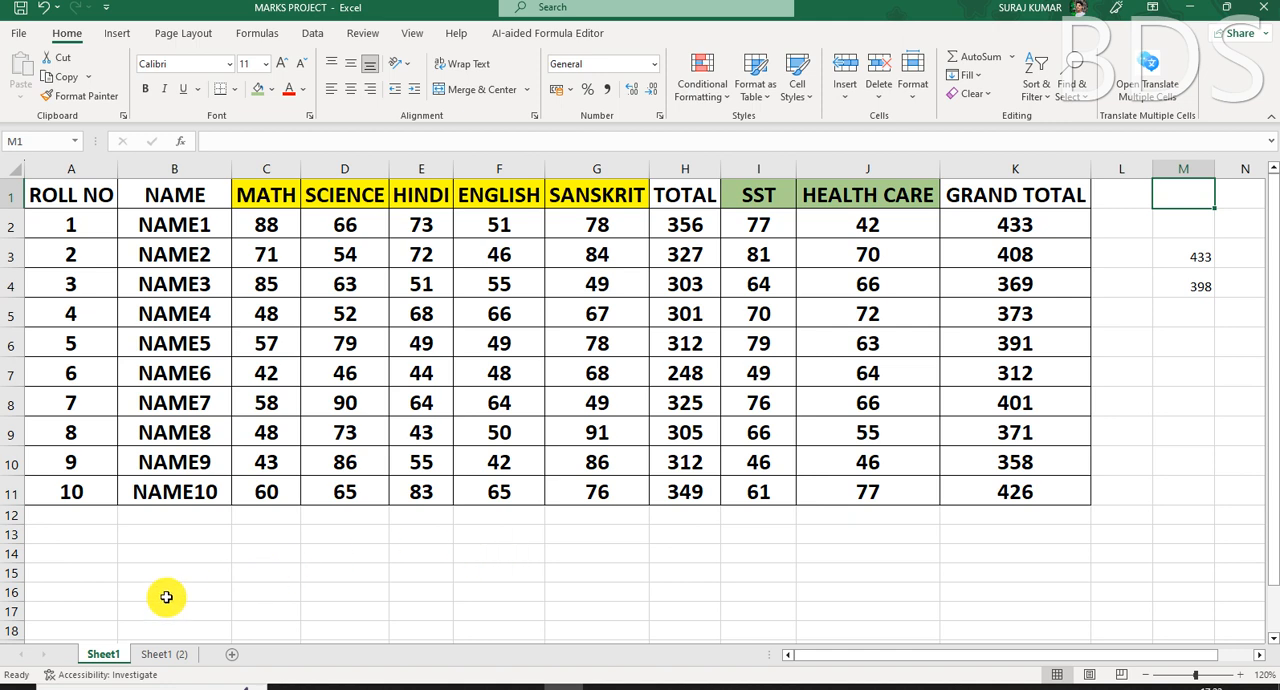
pyautogui.click(157, 656)
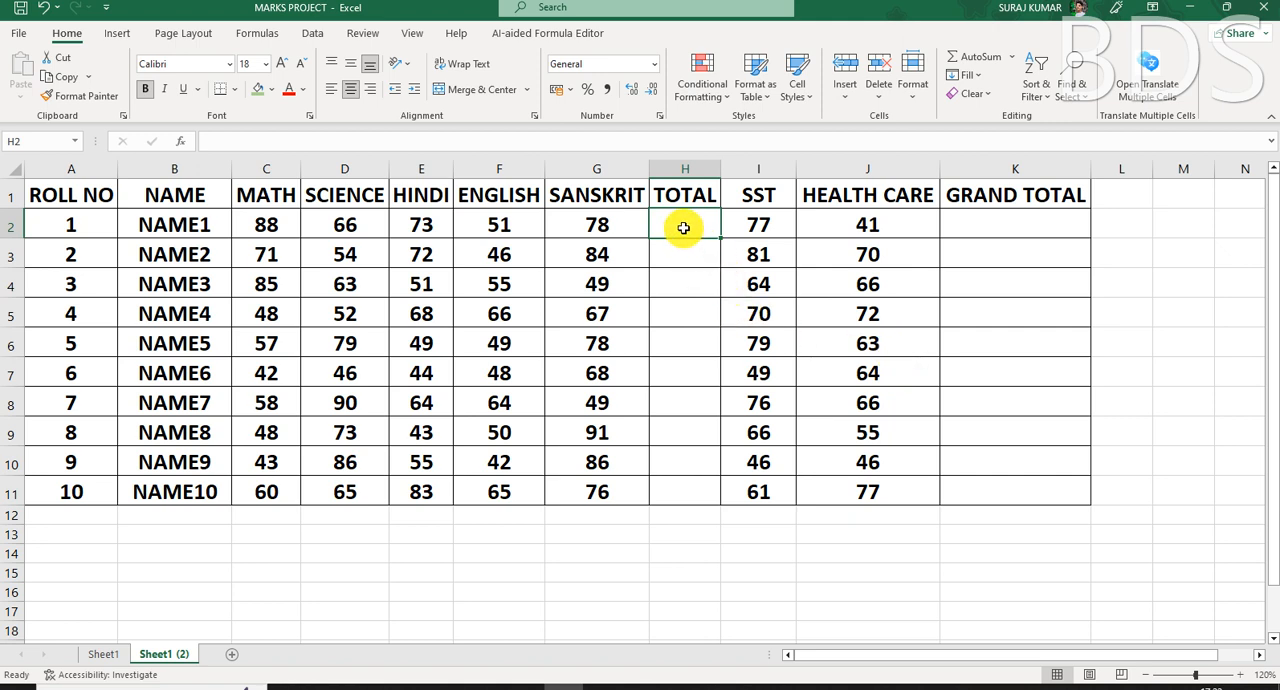
# - Enter =SUM(C2:G2) in H2 to total the first student's five subject marks from MATH to SANSKRIT
pyautogui.write('=SUM(')
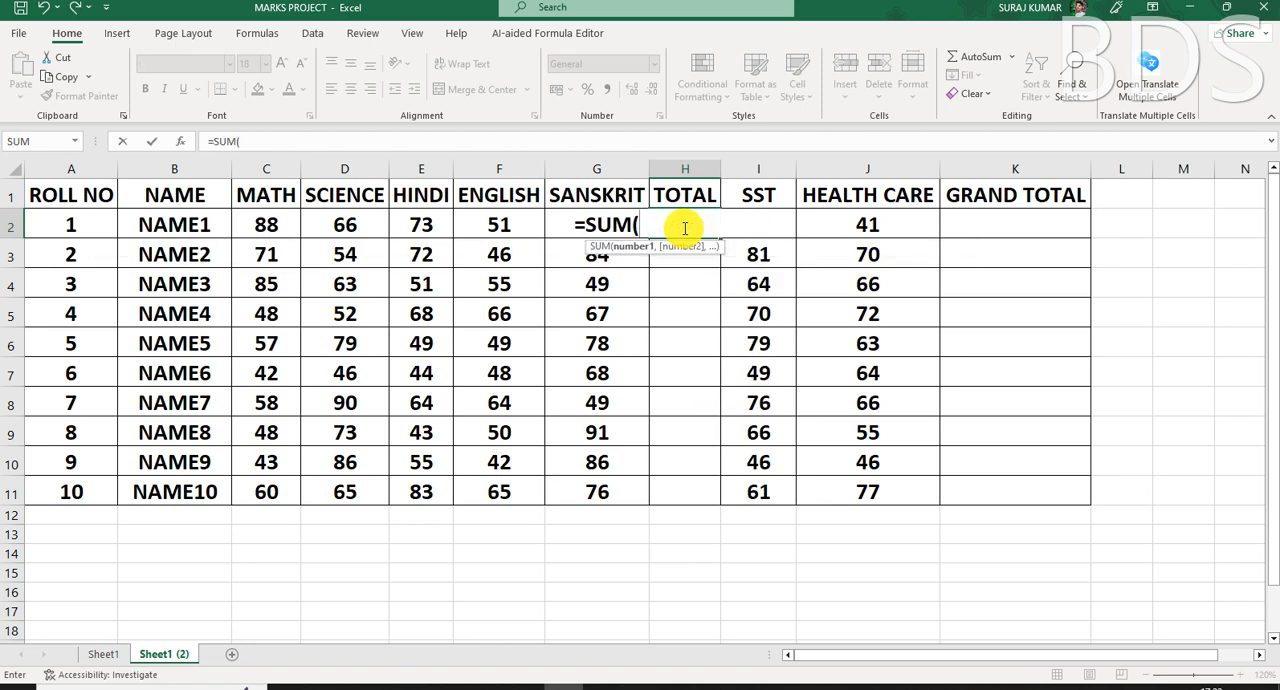
pyautogui.click(271, 224)
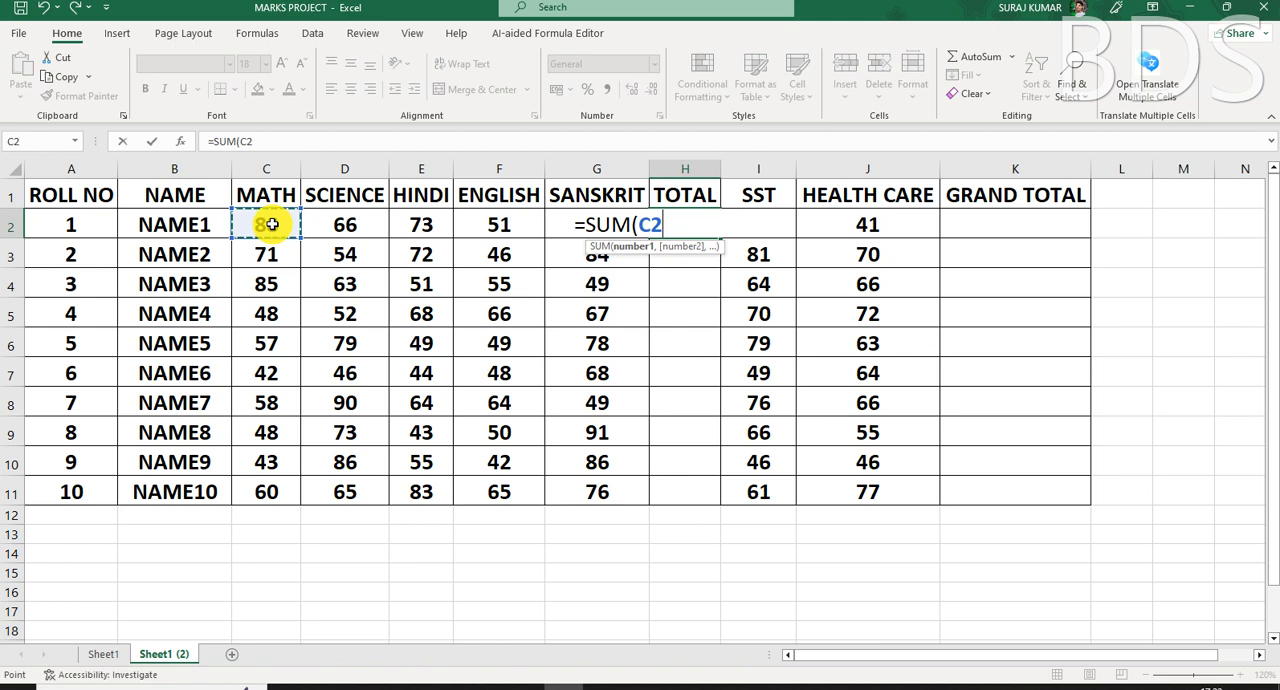
pyautogui.hotkey('shift', 'Right')
pyautogui.hotkey('shift', 'Right')
pyautogui.hotkey('shift', 'Right')
pyautogui.hotkey('shift', 'Right')
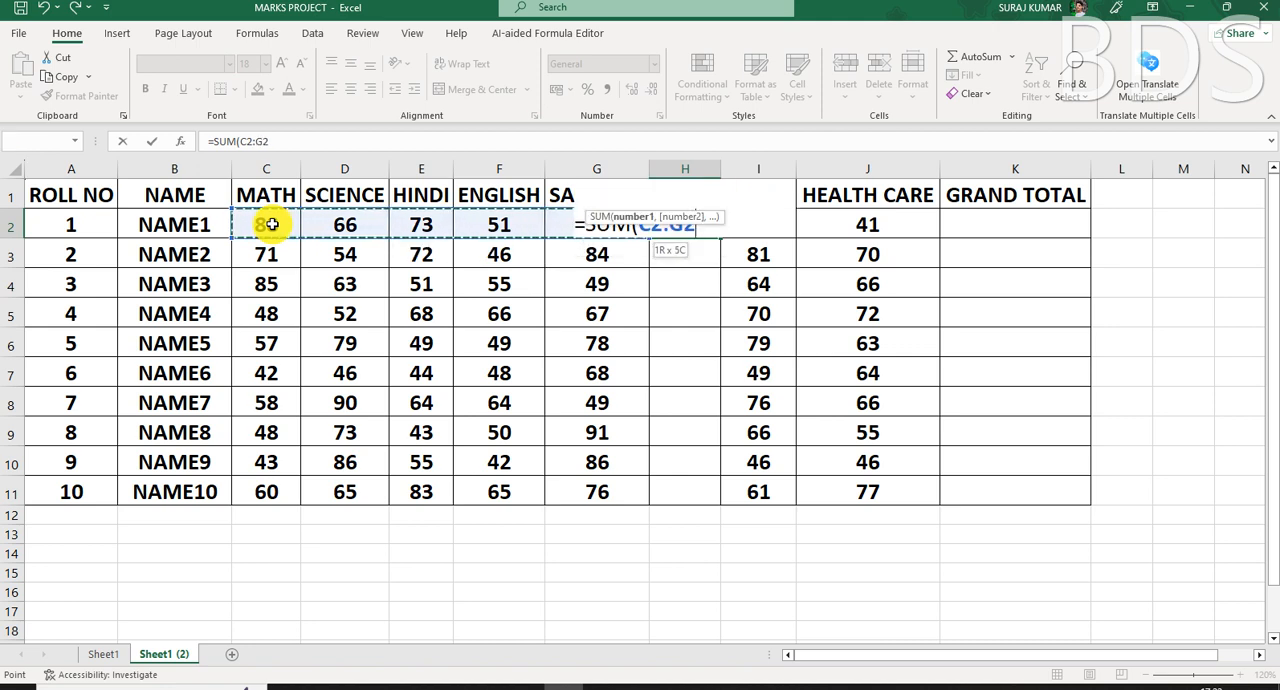
pyautogui.write(')')
pyautogui.press('Return')
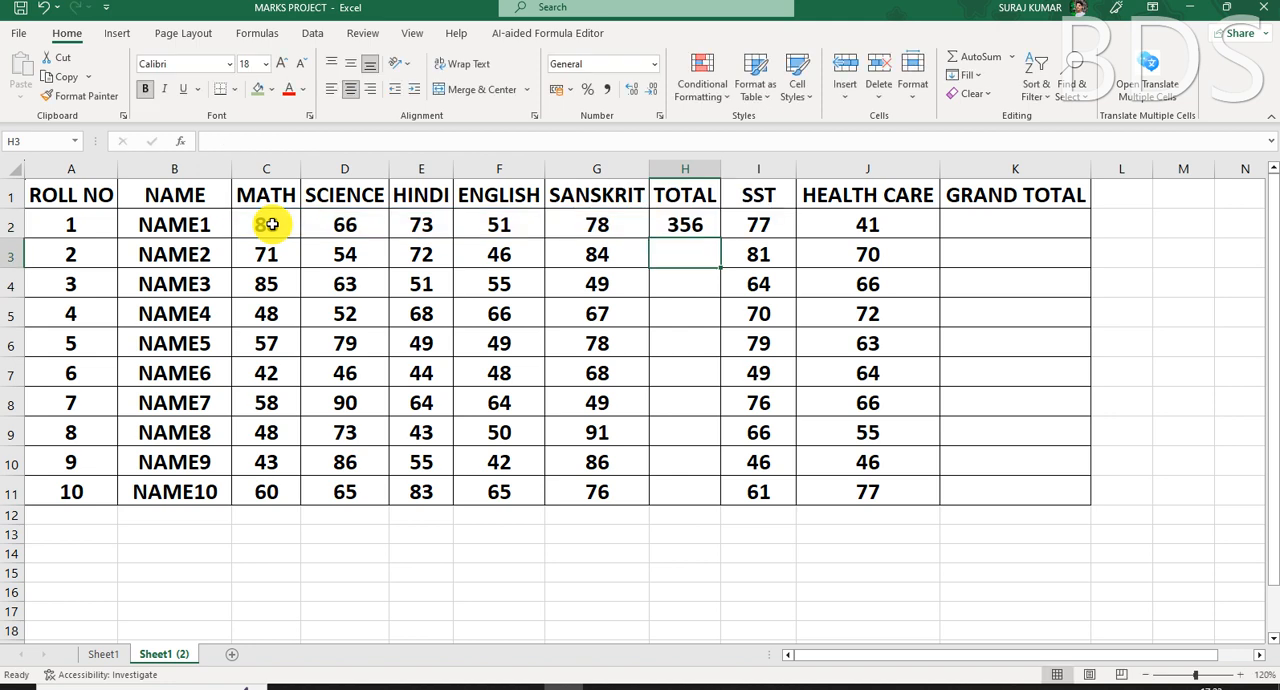
pyautogui.click(690, 227)
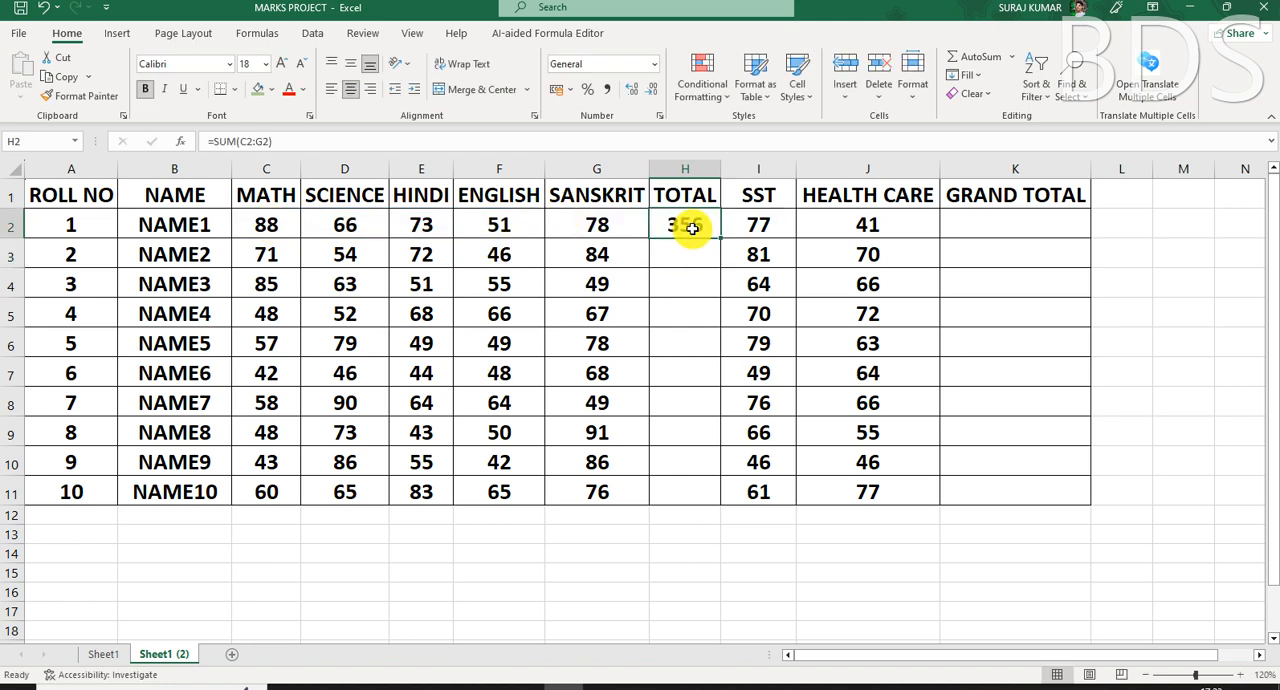
pyautogui.click(1037, 218)
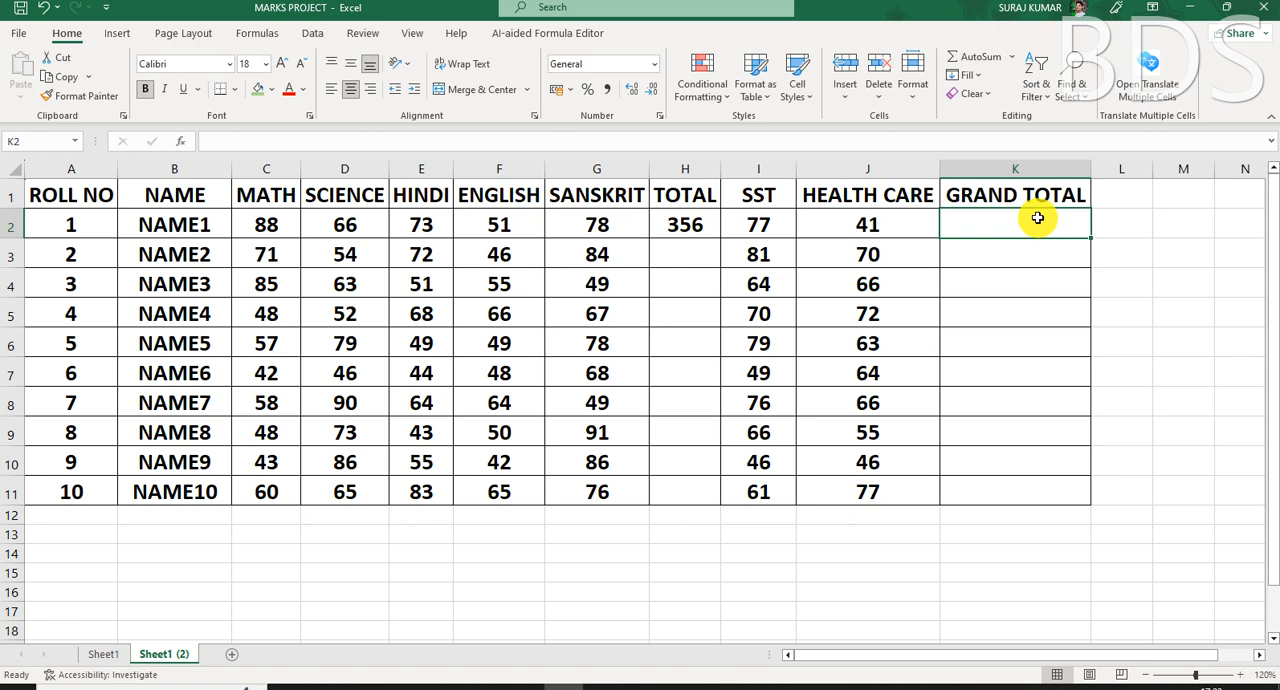
pyautogui.click(758, 227)
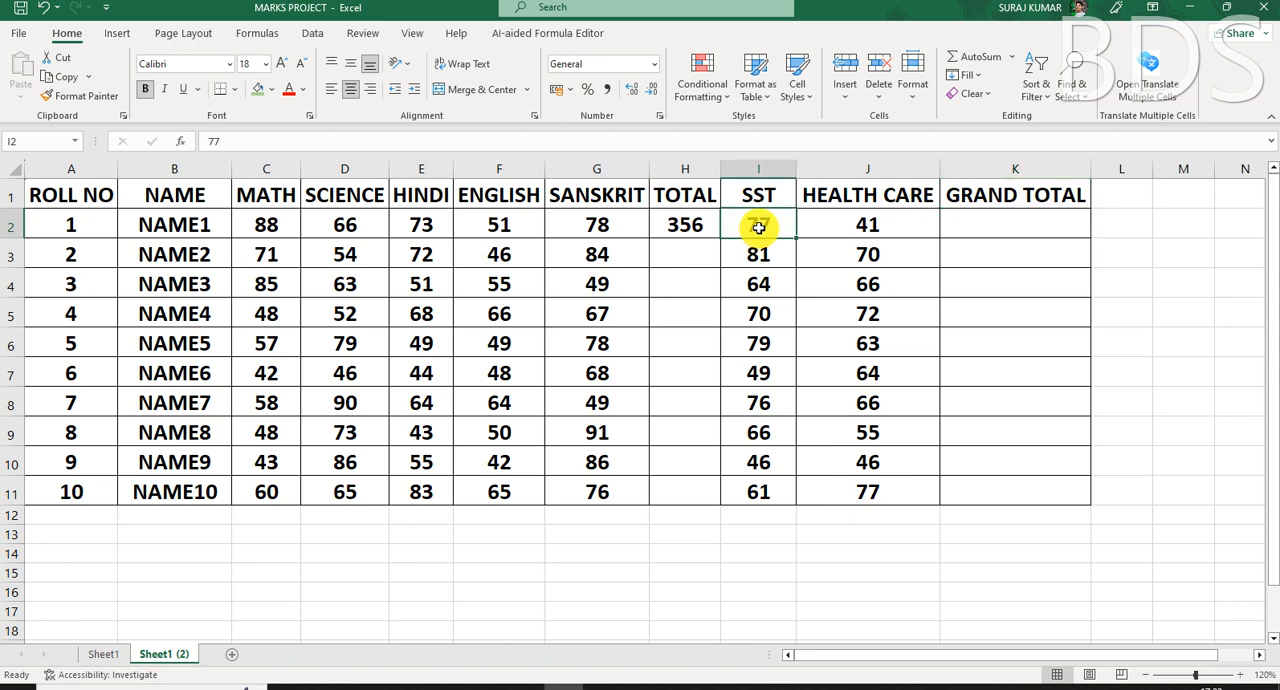
pyautogui.click(1000, 222)
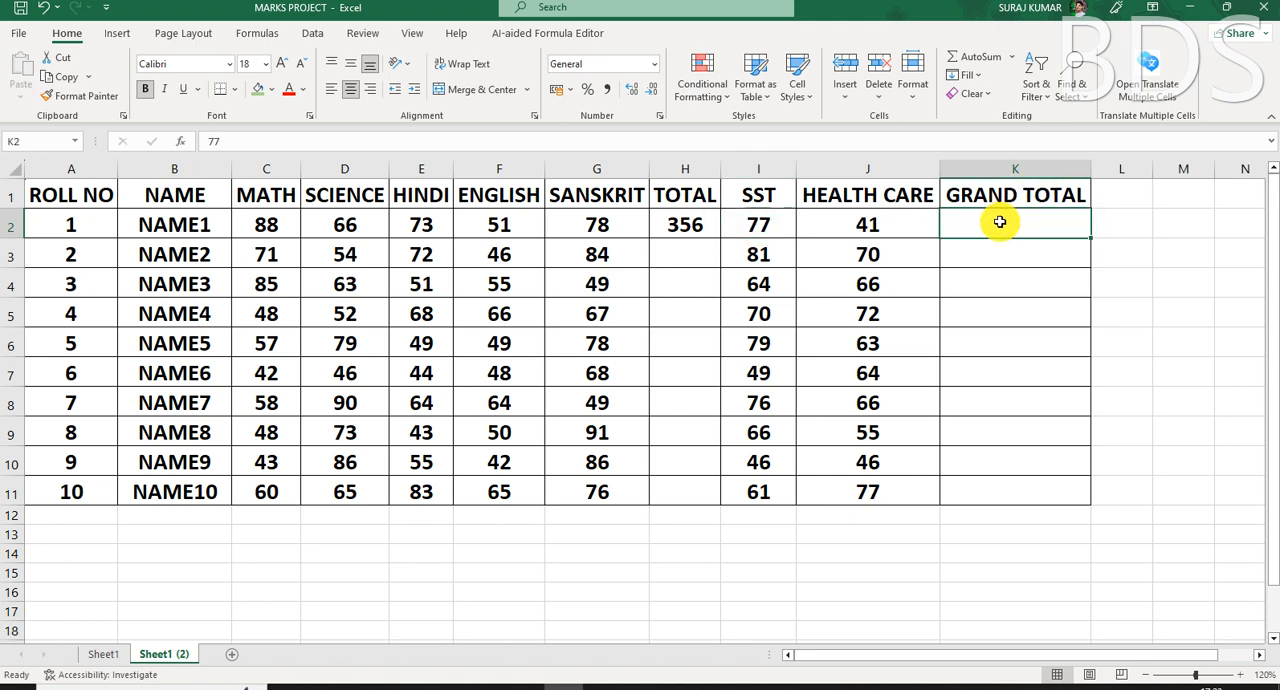
pyautogui.click(866, 226)
# - Begin an IF formula in the GRAND TOTAL cell K2 with the condition I2>J2, testing whether SST exceeds HEALTH CARE
pyautogui.click(1039, 229)
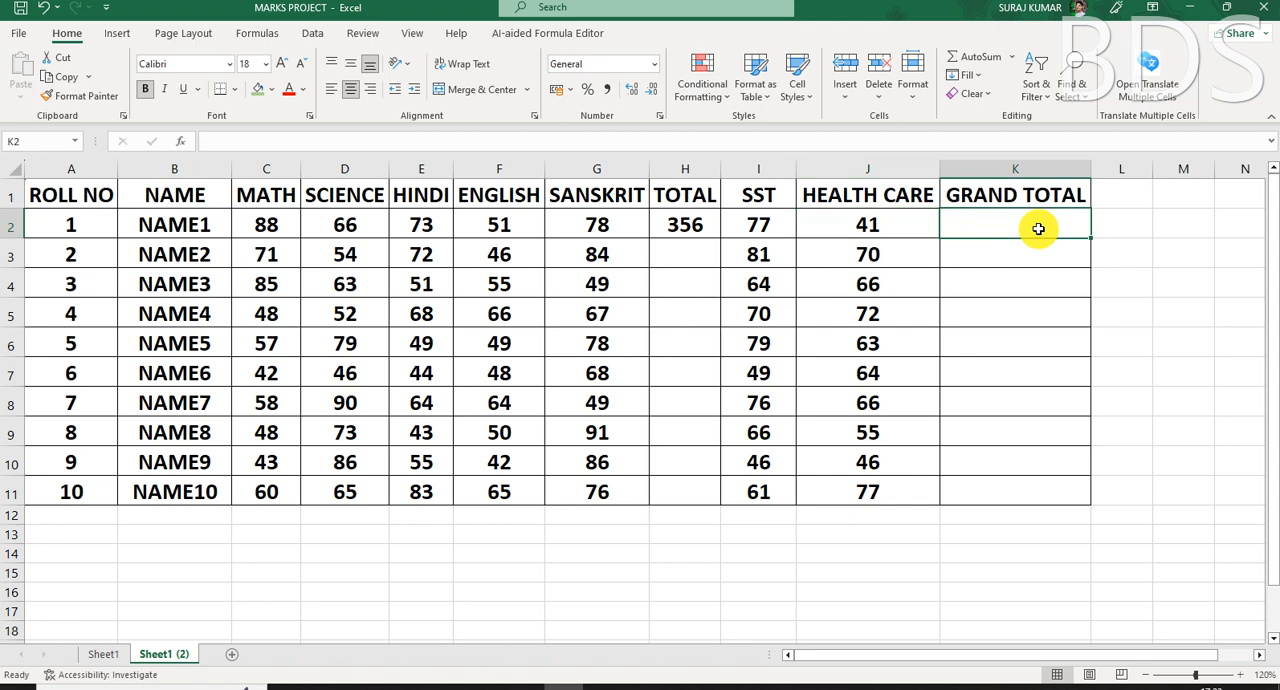
pyautogui.write('=')
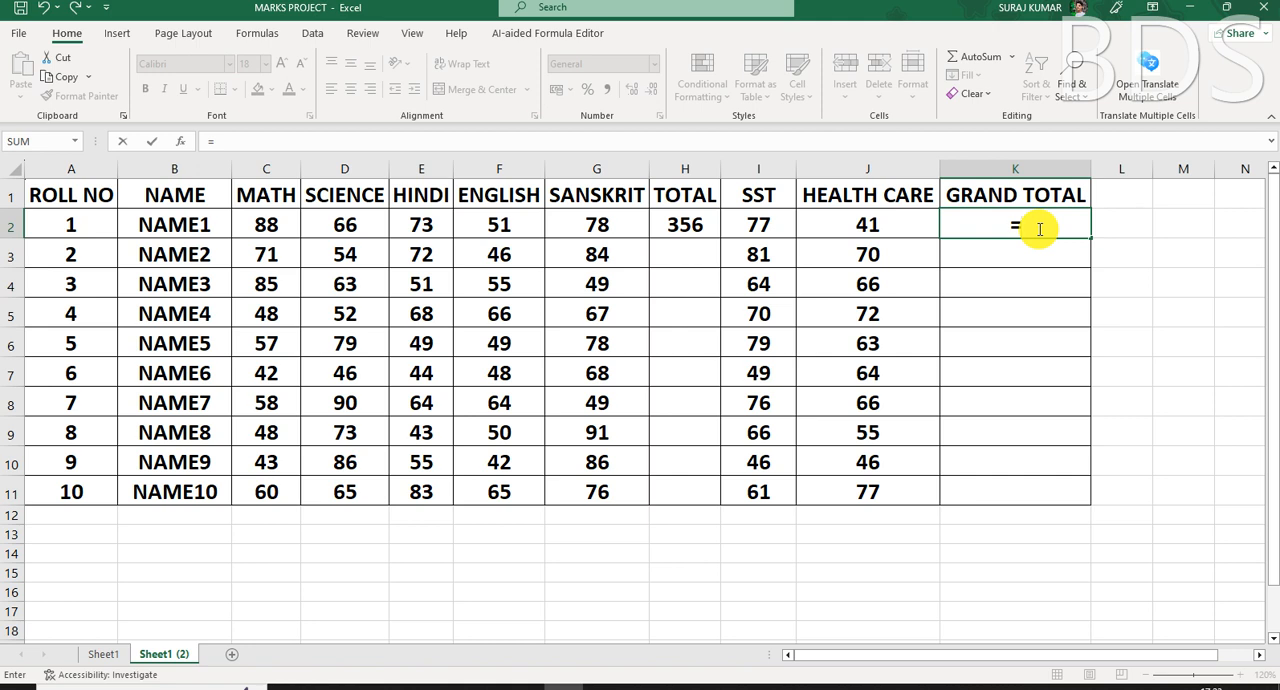
pyautogui.write('I')
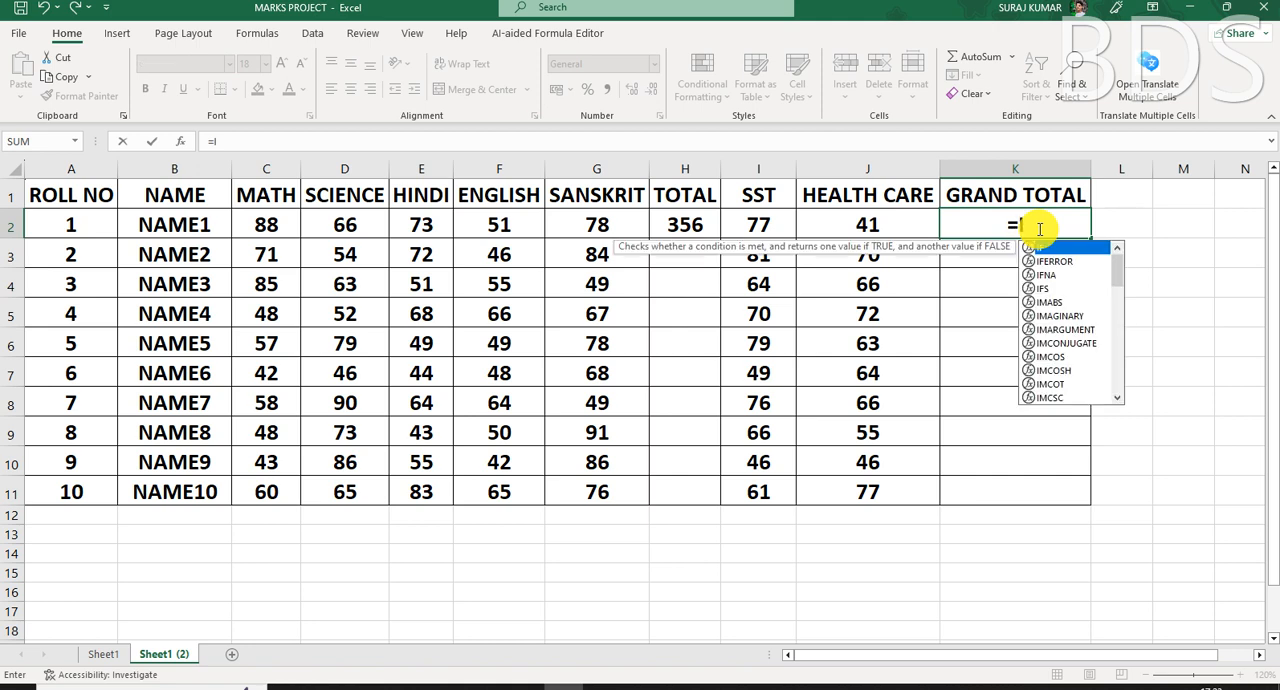
pyautogui.write('F(')
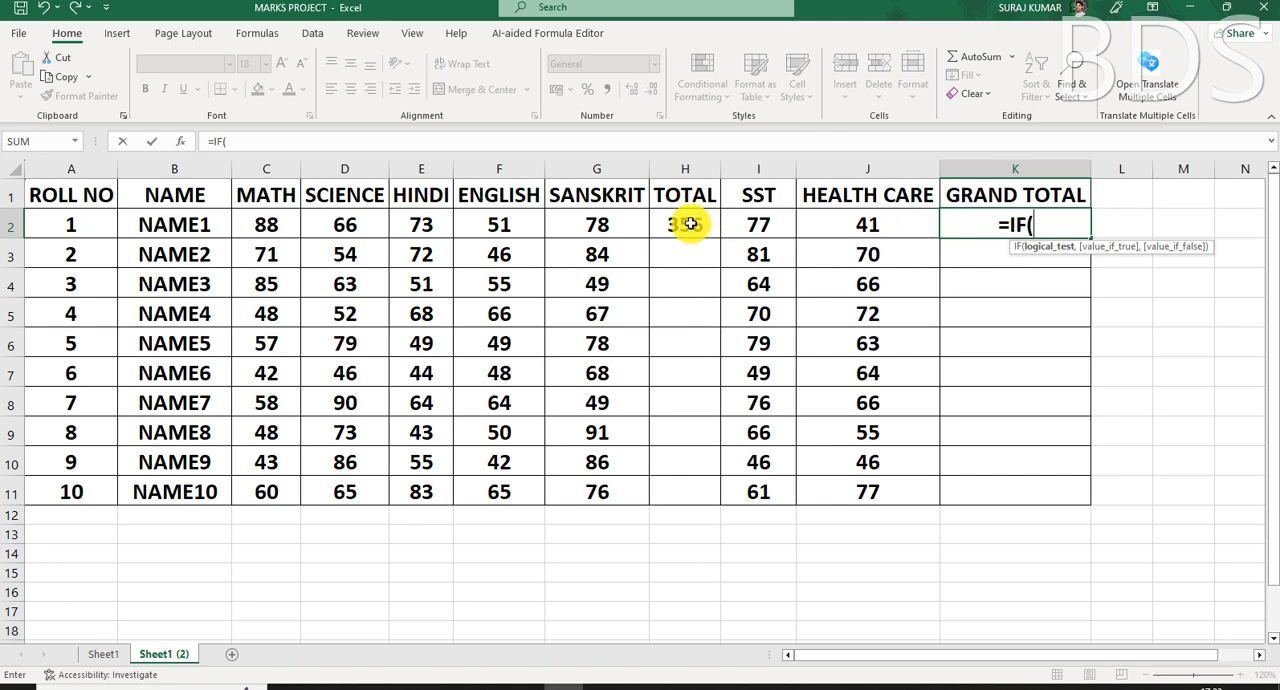
pyautogui.click(766, 226)
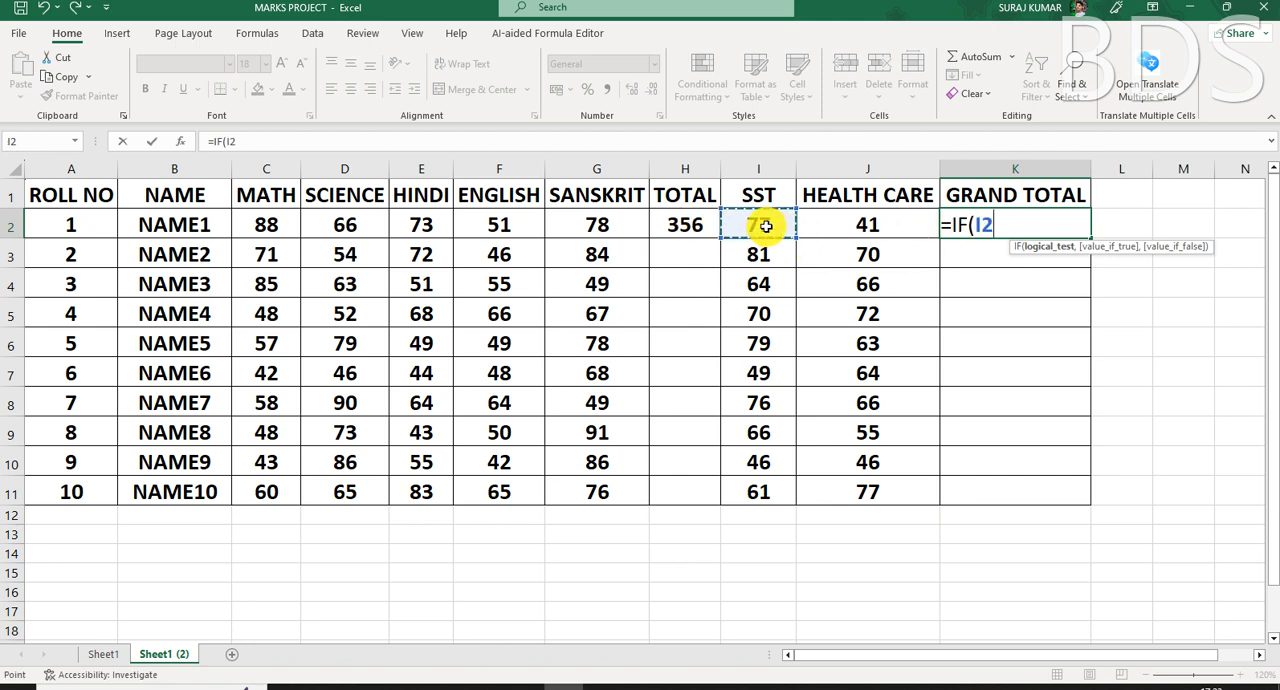
pyautogui.write('>')
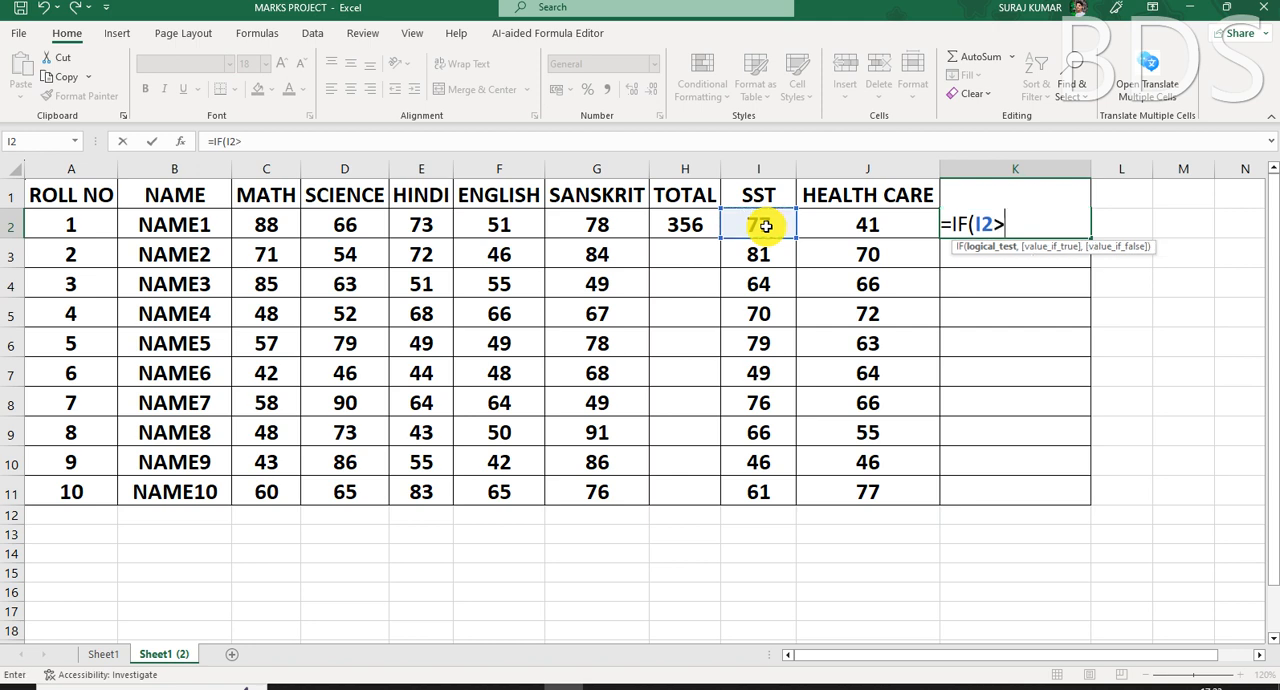
pyautogui.click(844, 230)
pyautogui.write(',')
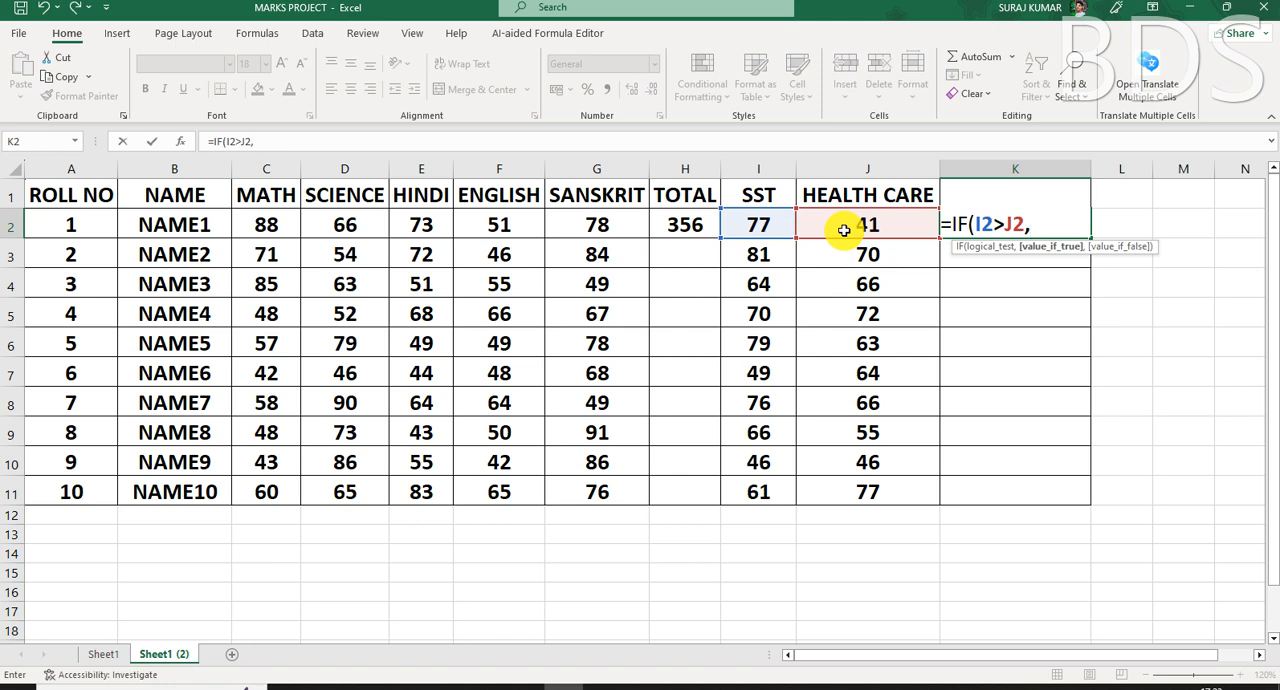
# - Complete the IF formula in K2 with H2+I2 as the true value and H2+J2 as the false value
pyautogui.click(670, 227)
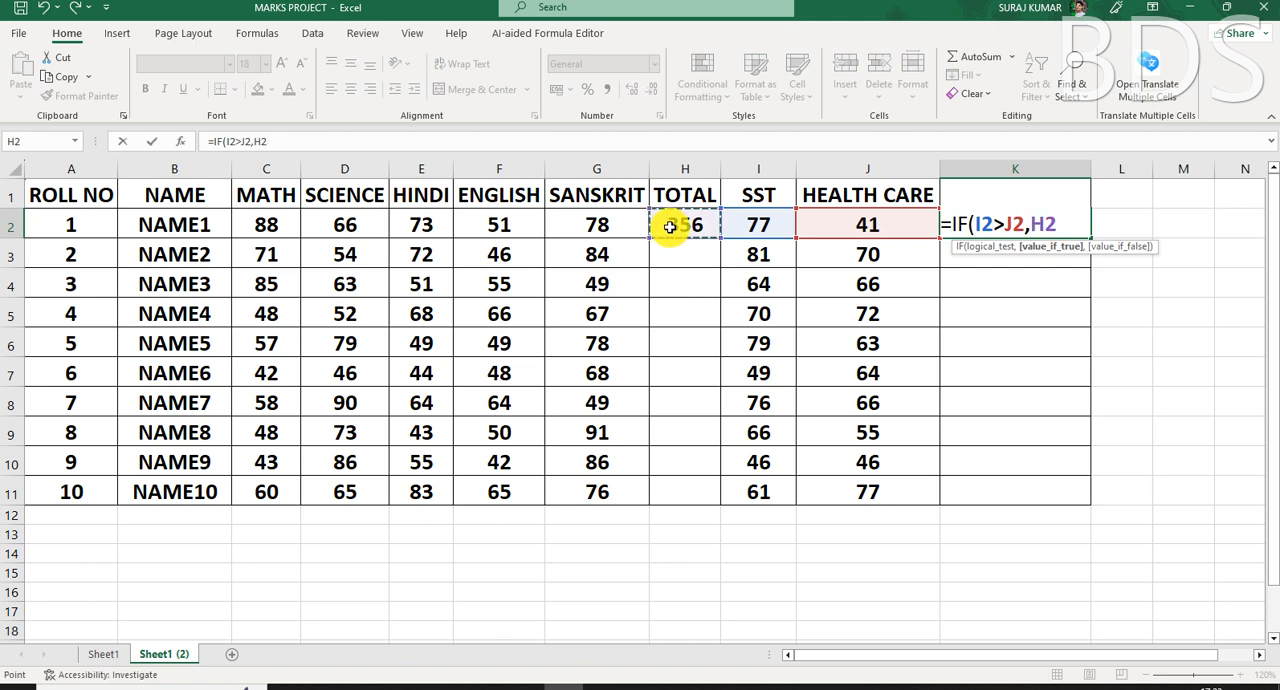
pyautogui.write('+')
pyautogui.click(772, 230)
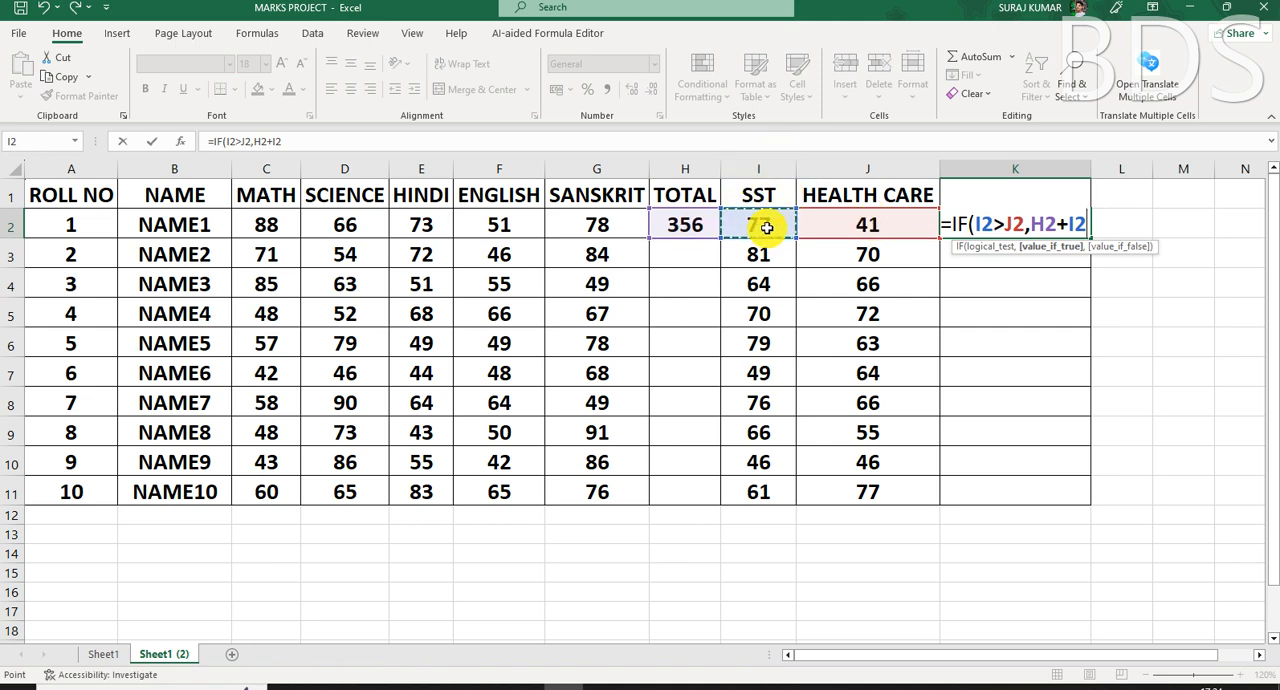
pyautogui.write(',')
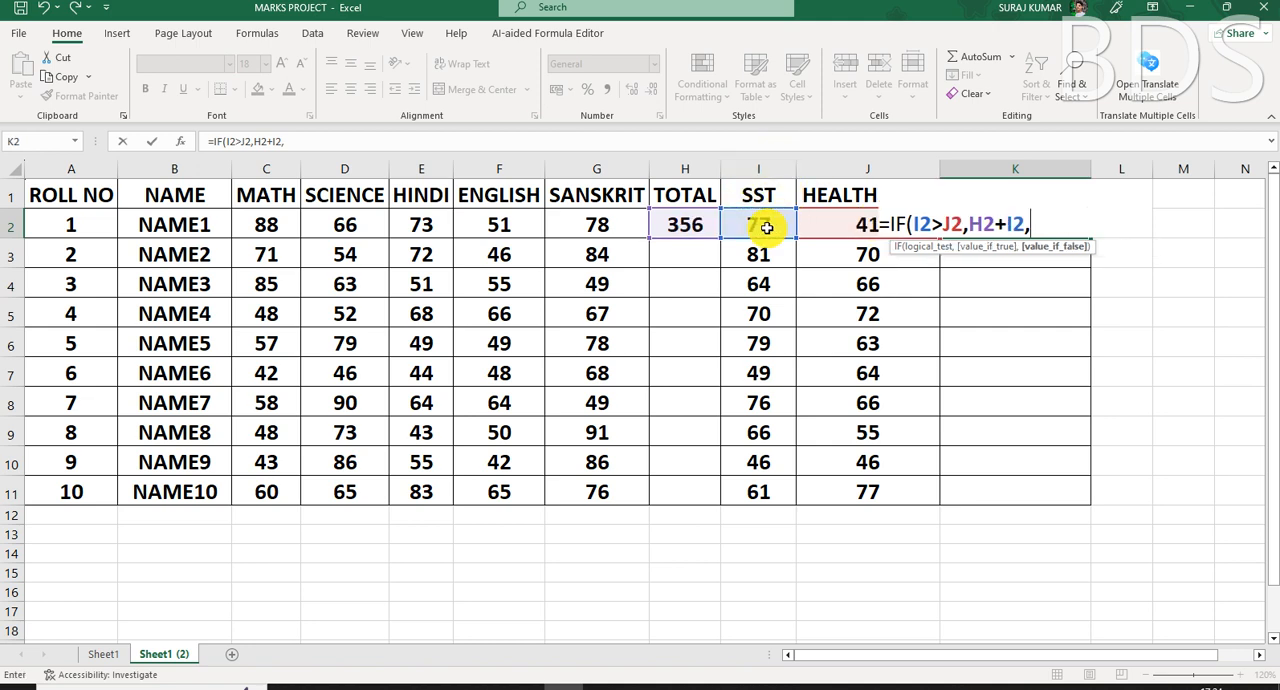
pyautogui.click(696, 225)
pyautogui.write('+')
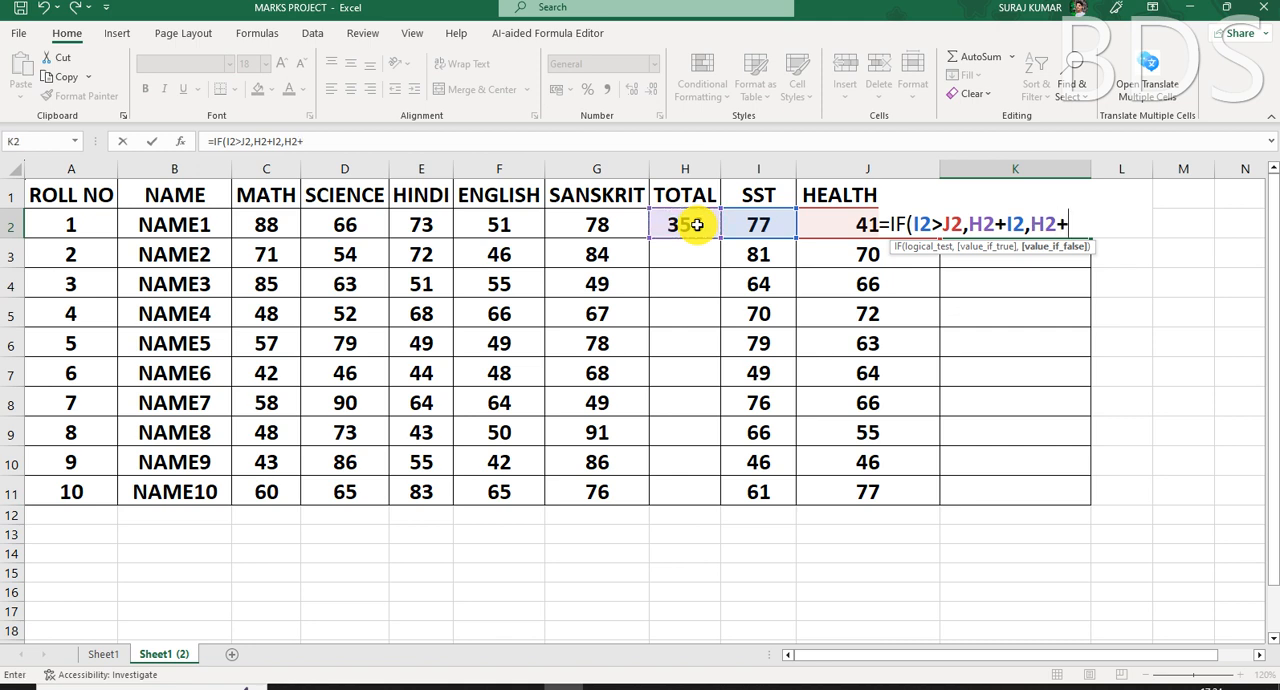
pyautogui.click(829, 224)
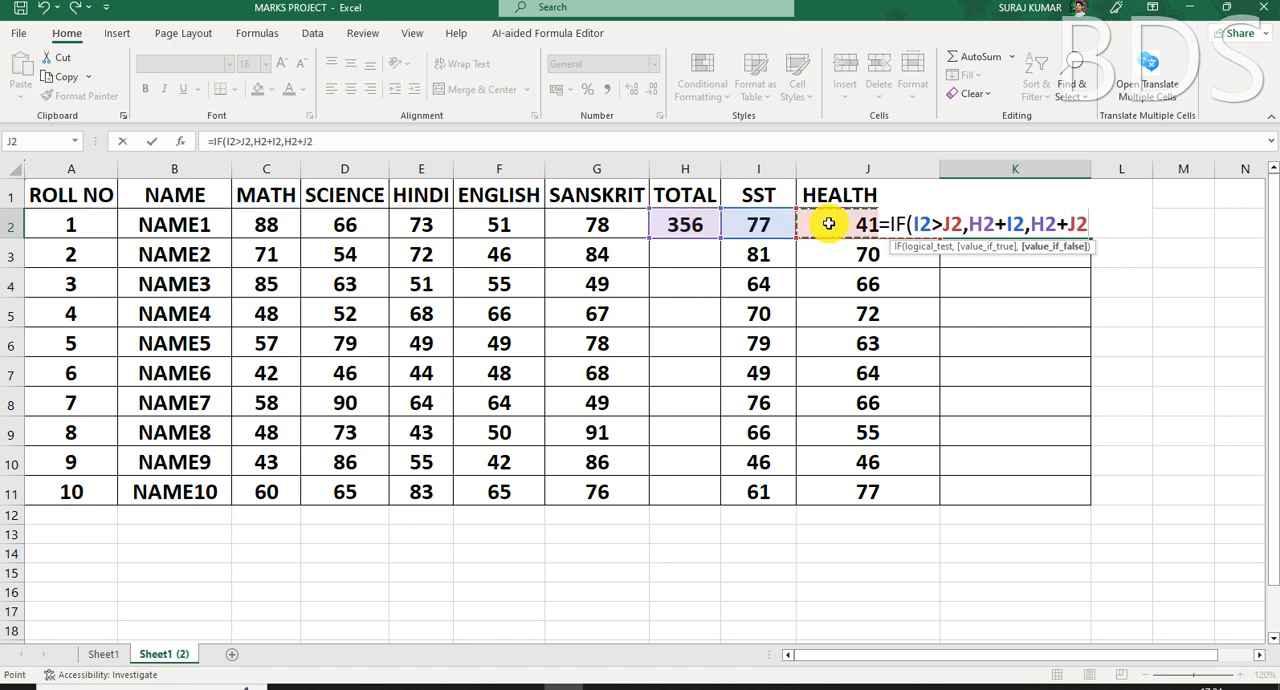
pyautogui.write(')')
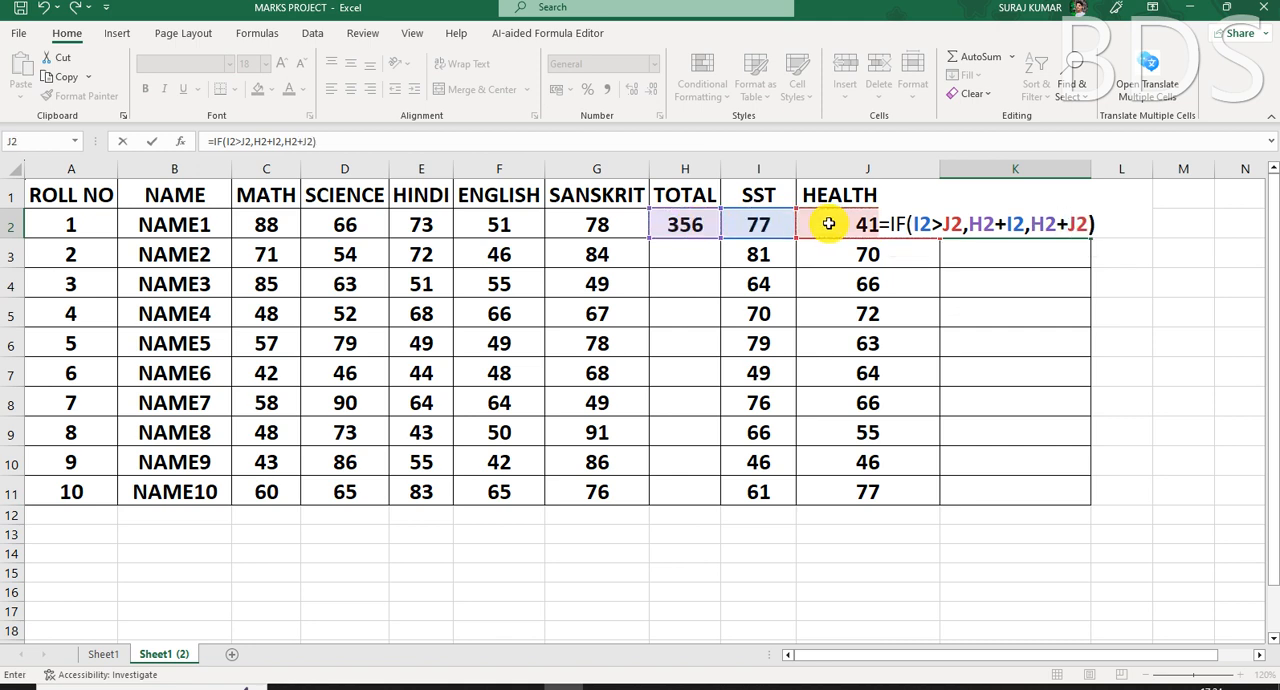
pyautogui.press('Return')
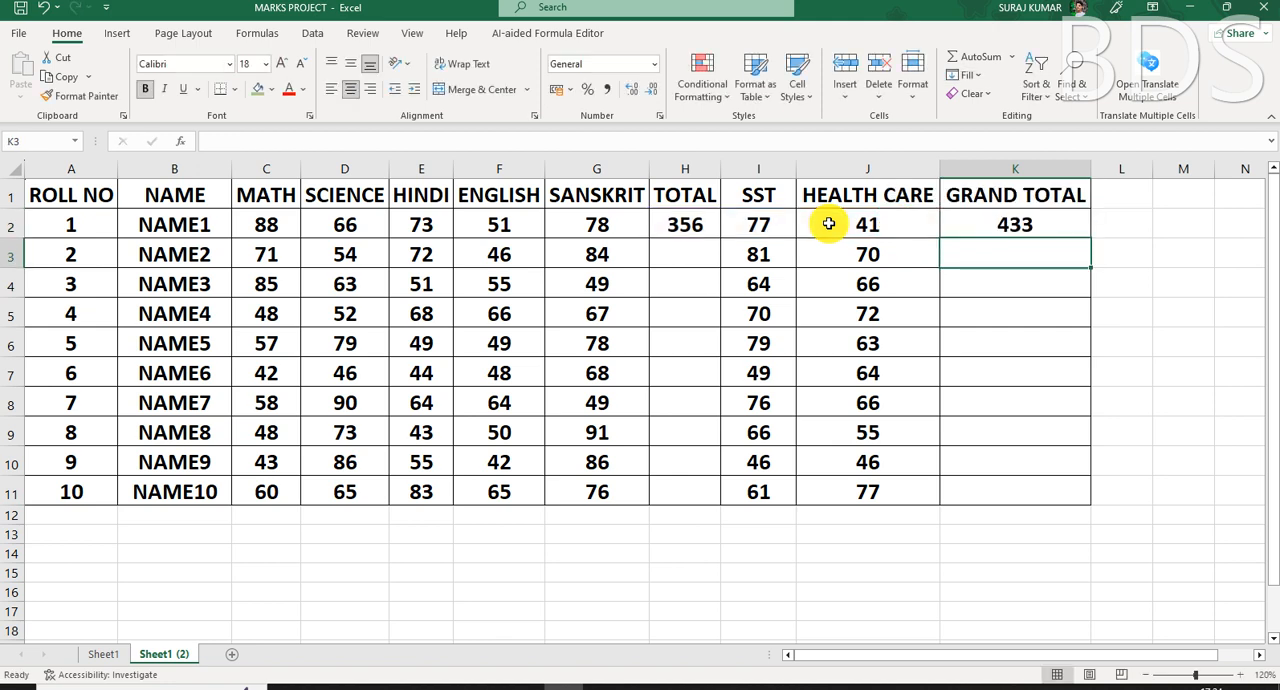
pyautogui.click(1032, 224)
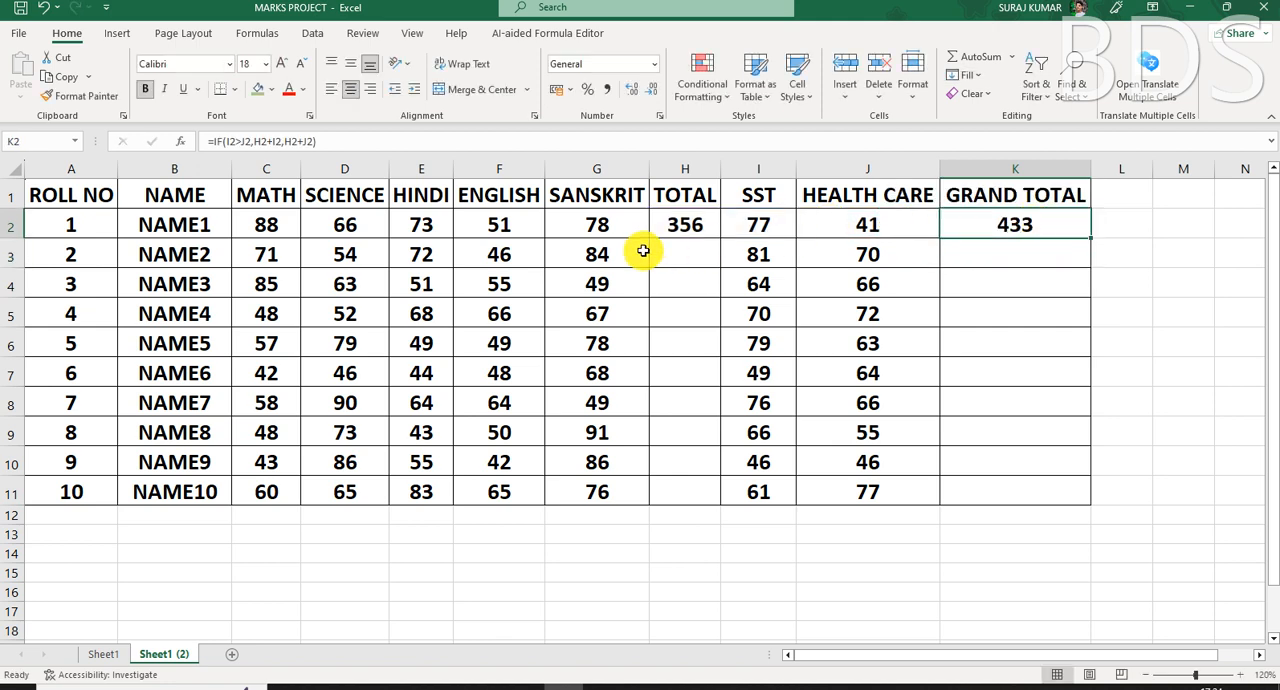
# - Fill the TOTAL formula from H2 and the GRAND TOTAL formula from K2 down to row 11
pyautogui.click(699, 224)
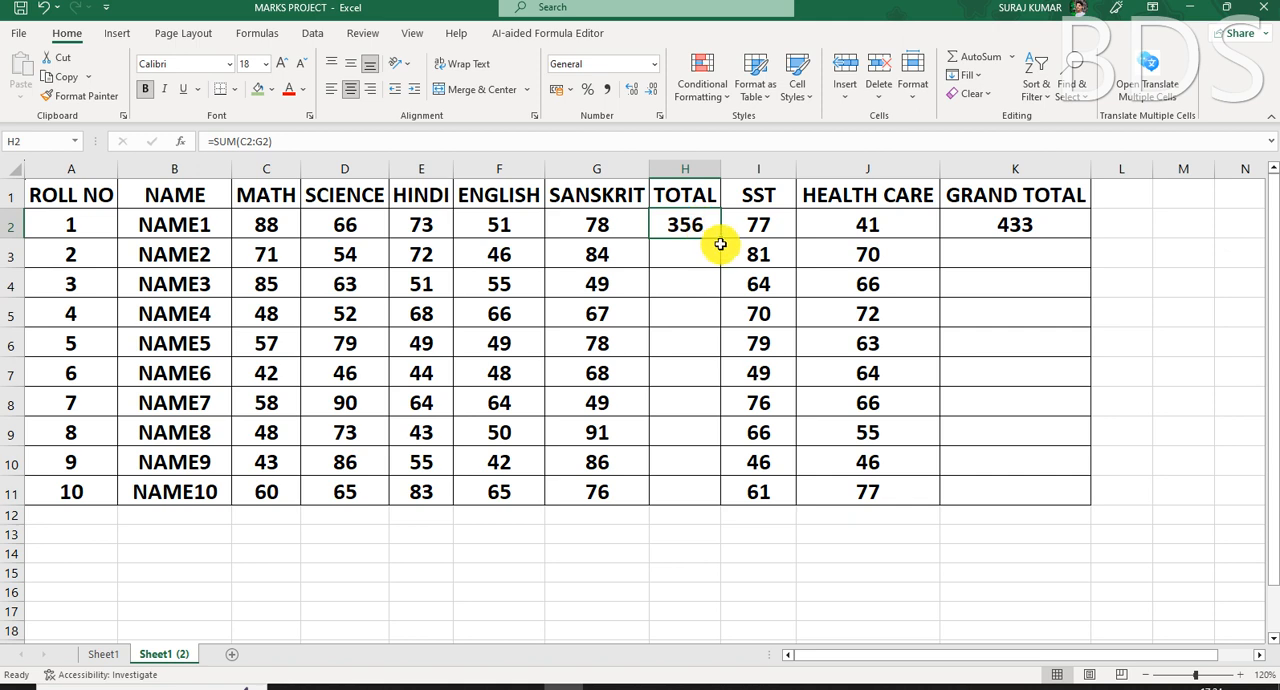
pyautogui.moveTo(722, 240); pyautogui.dragTo(709, 506)
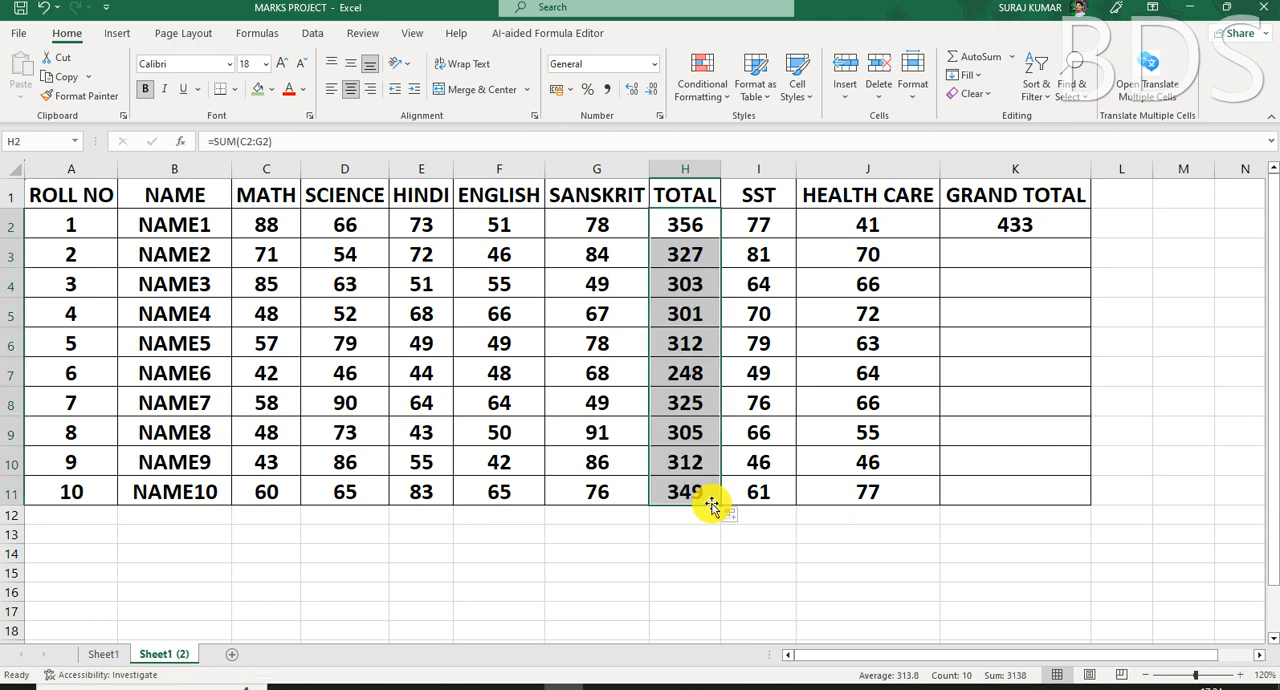
pyautogui.click(1041, 213)
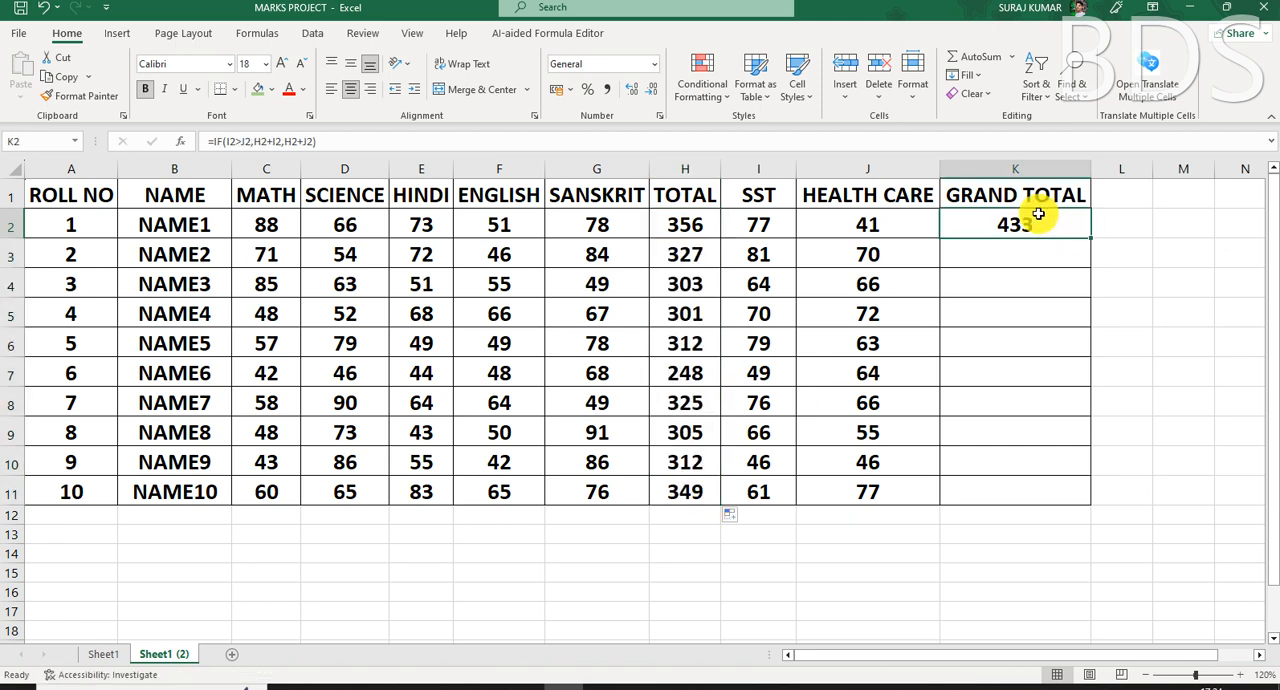
pyautogui.doubleClick(1093, 241)
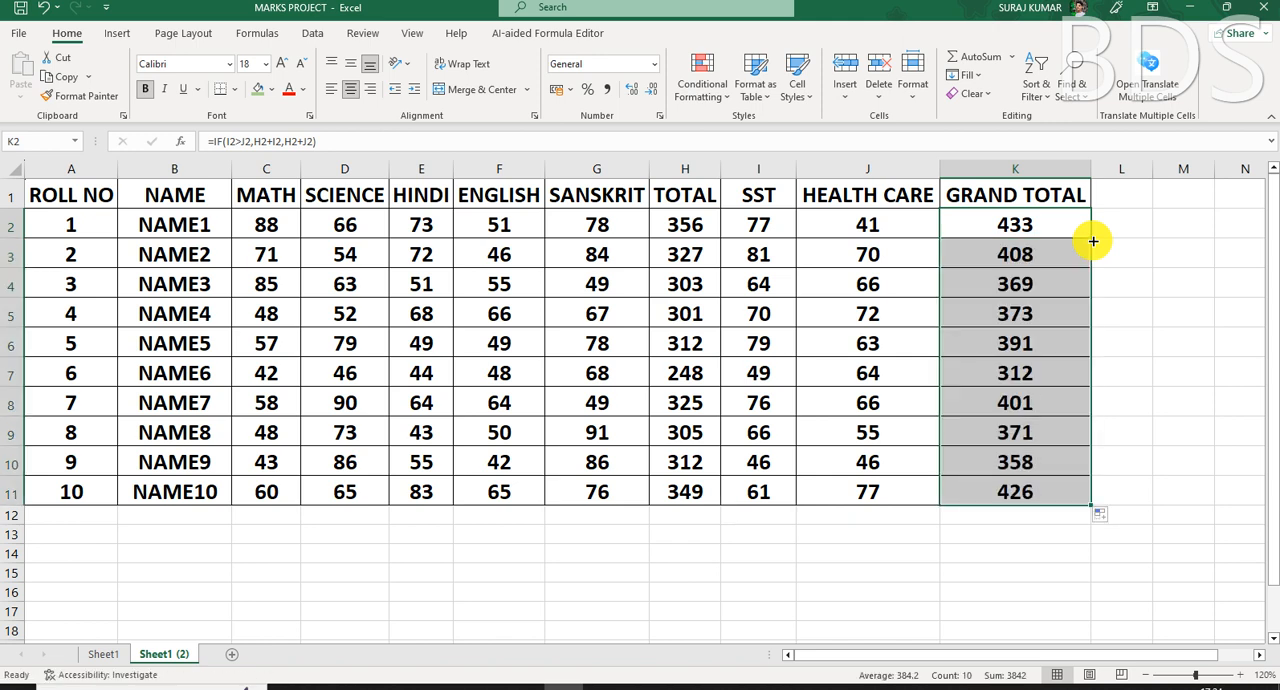
# - Enter the check formula =H2+I2 in M3 and compare it with the first student's GRAND TOTAL in K2
pyautogui.click(1175, 257)
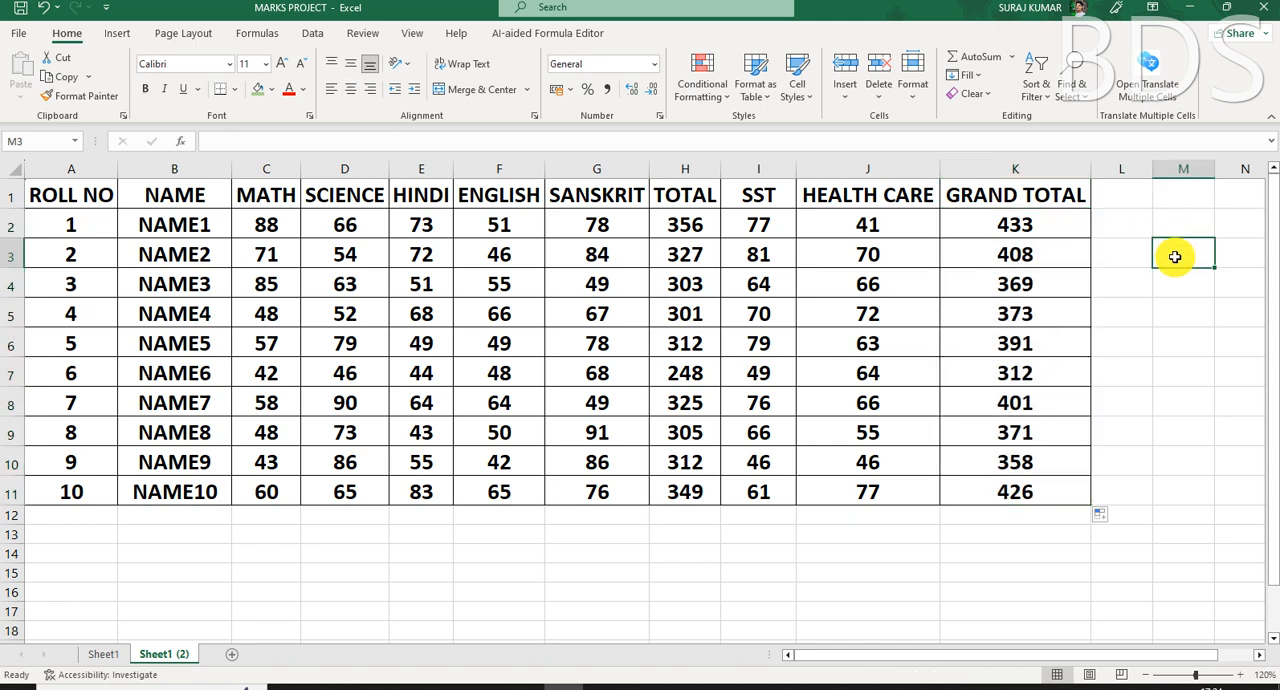
pyautogui.write('=')
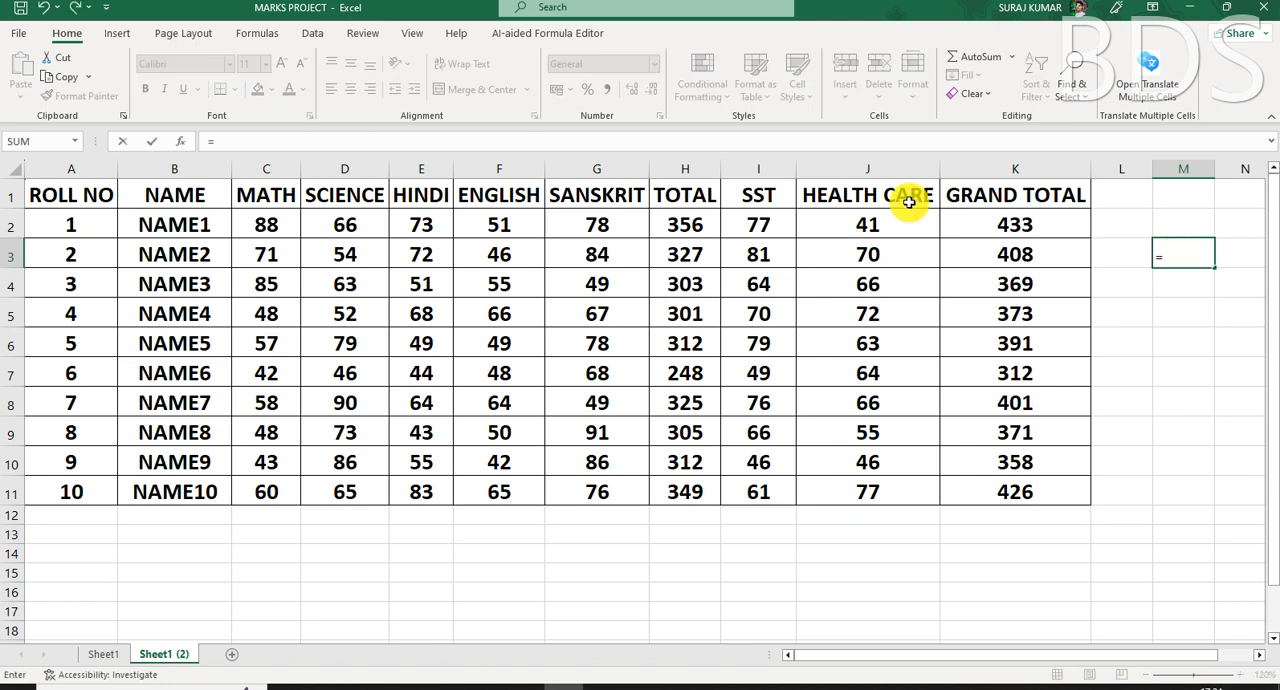
pyautogui.click(690, 224)
pyautogui.write('+')
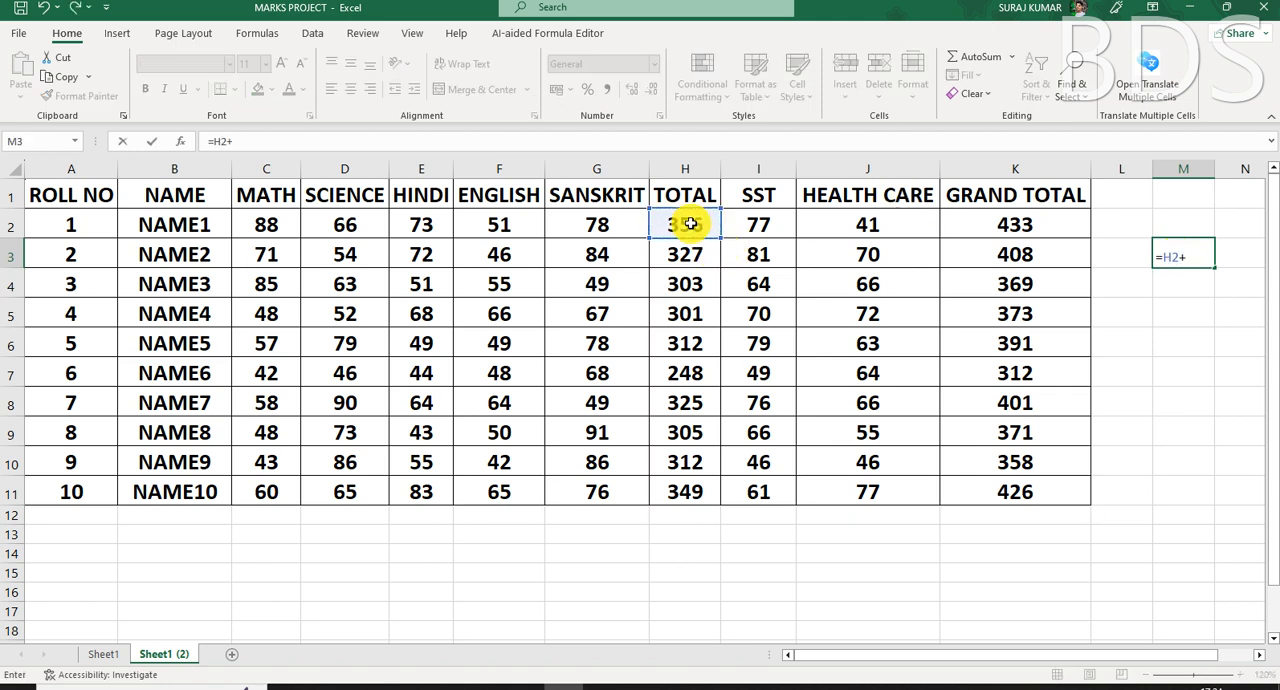
pyautogui.click(758, 226)
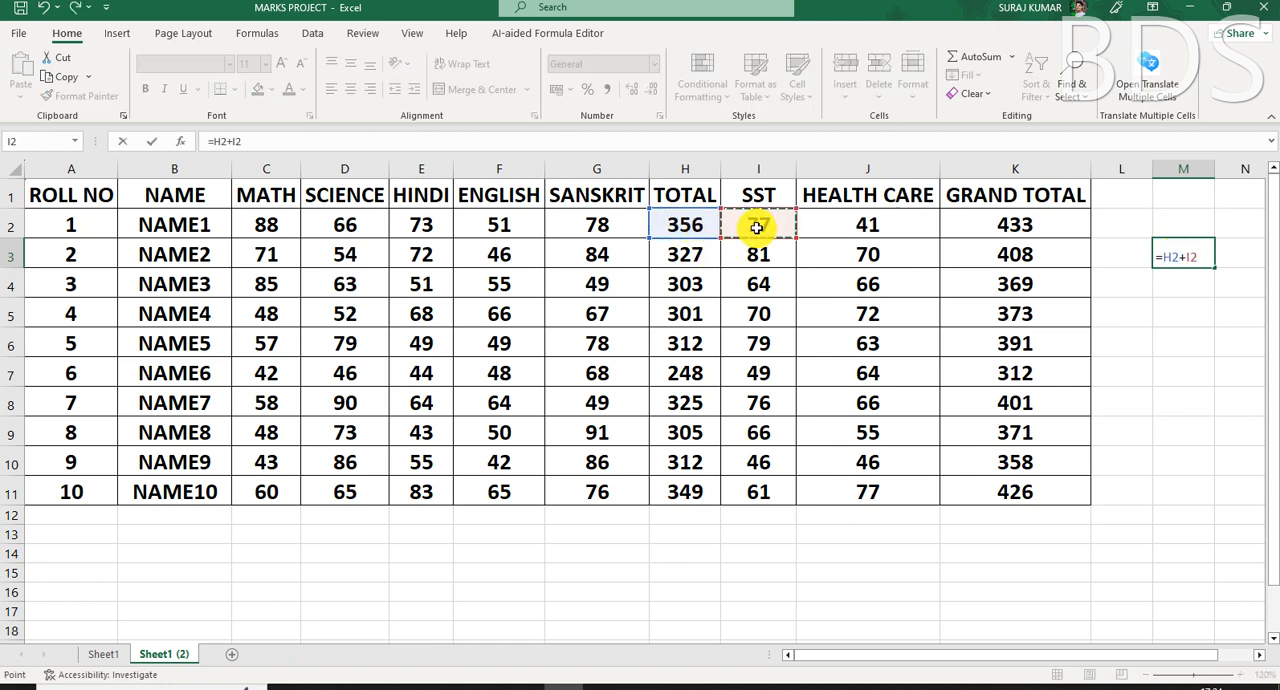
pyautogui.press('Return')
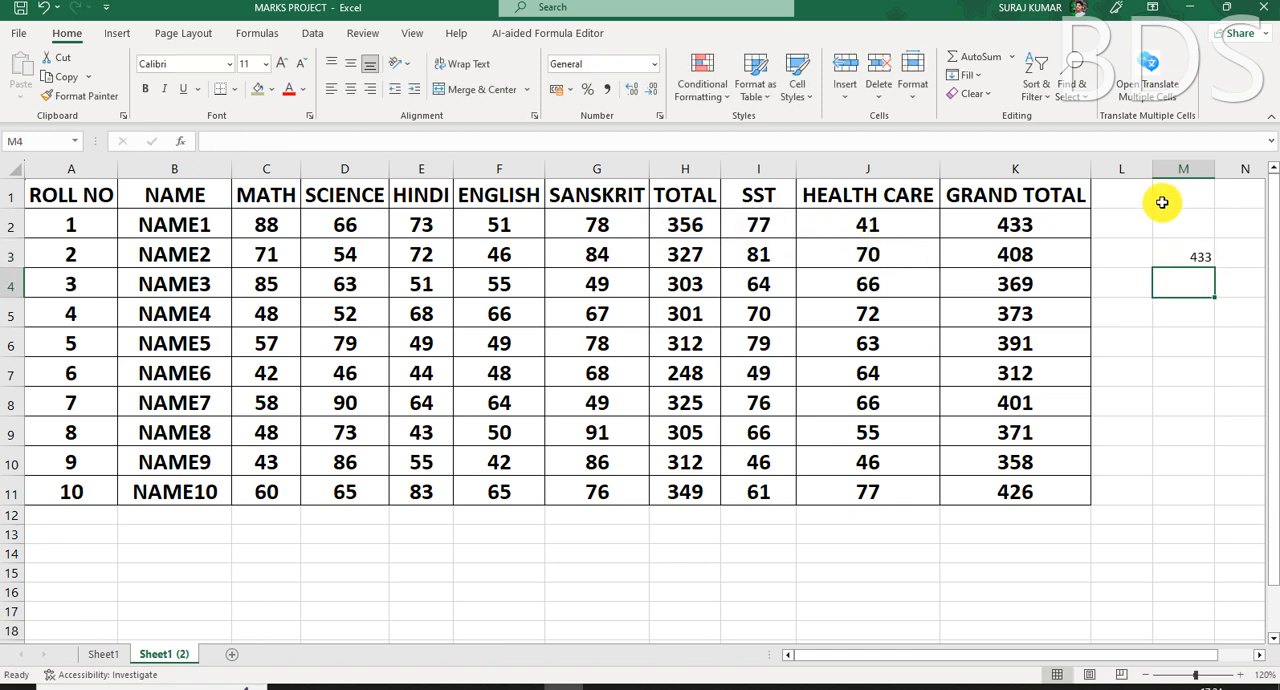
pyautogui.click(1015, 225)
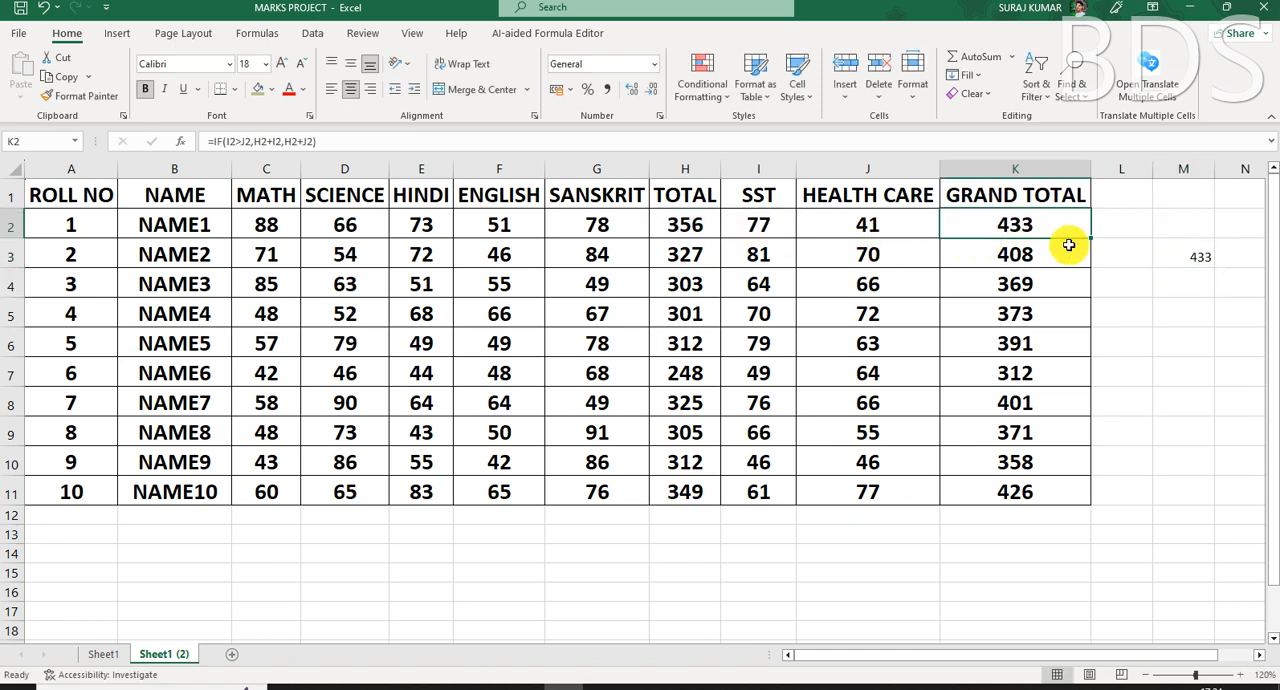
# - Enter the check formula =H2+J2 in M4 to add the first student's HEALTH CARE mark to the total
pyautogui.click(1200, 289)
pyautogui.write('=')
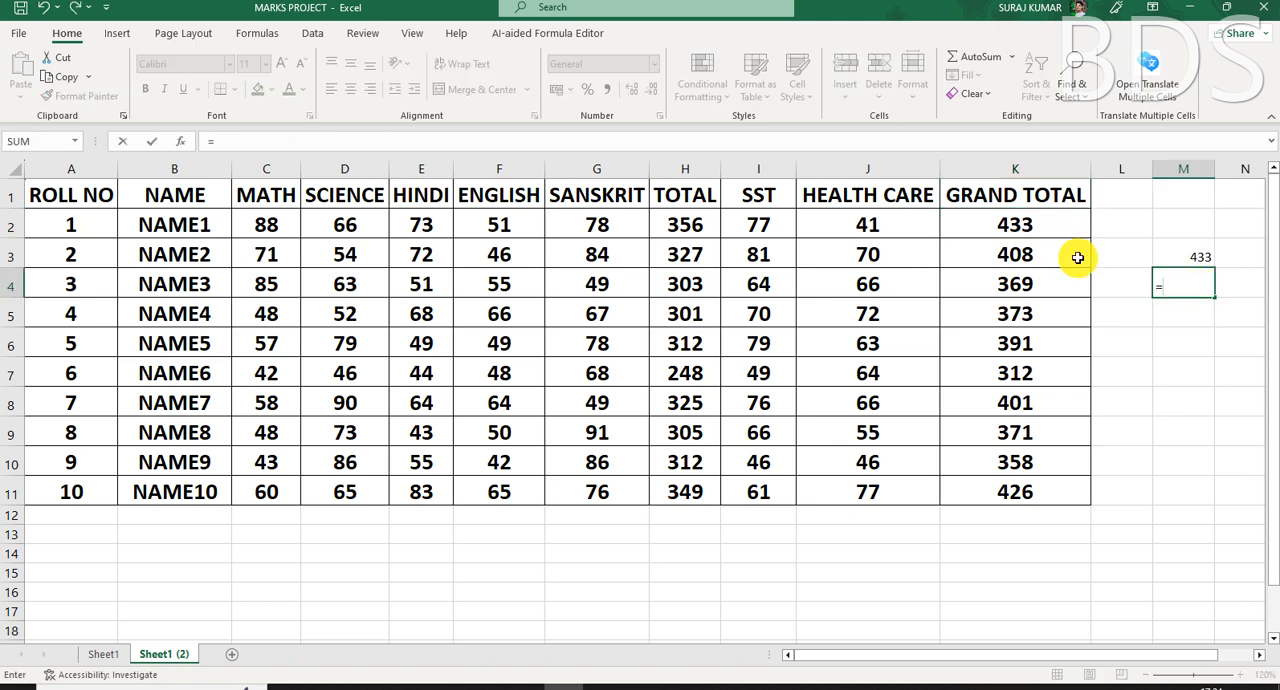
pyautogui.click(676, 227)
pyautogui.write('+')
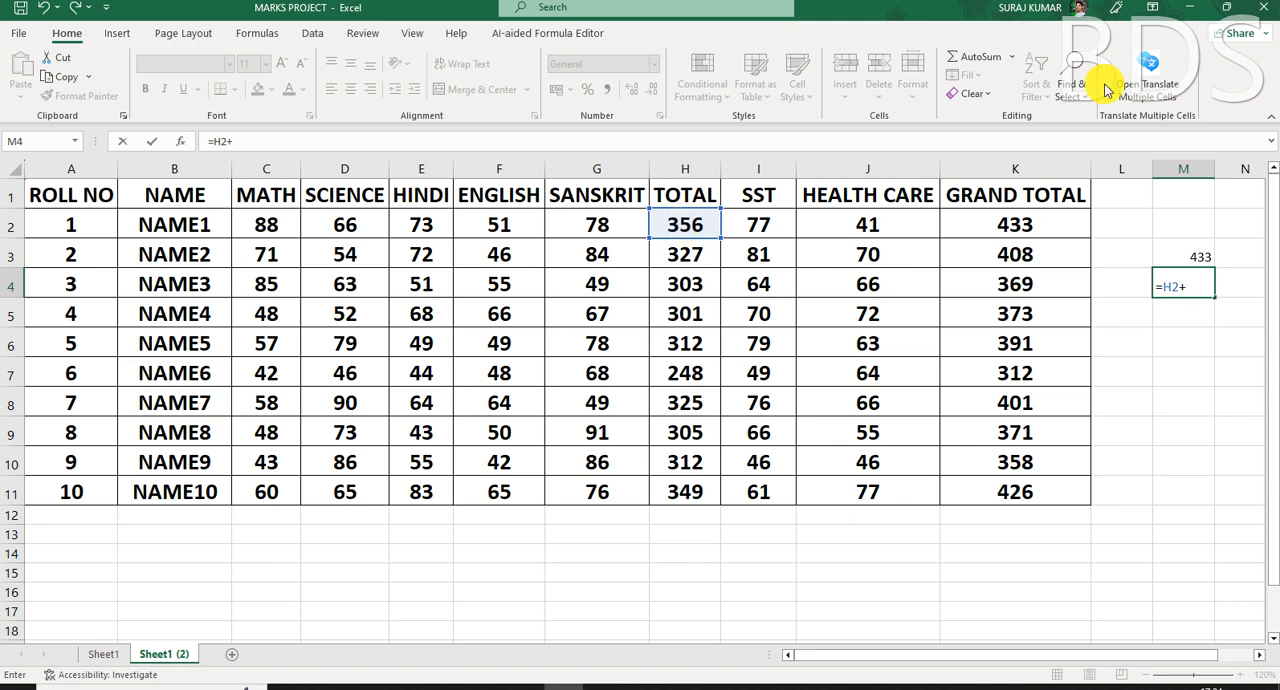
pyautogui.click(866, 229)
pyautogui.press('Return')
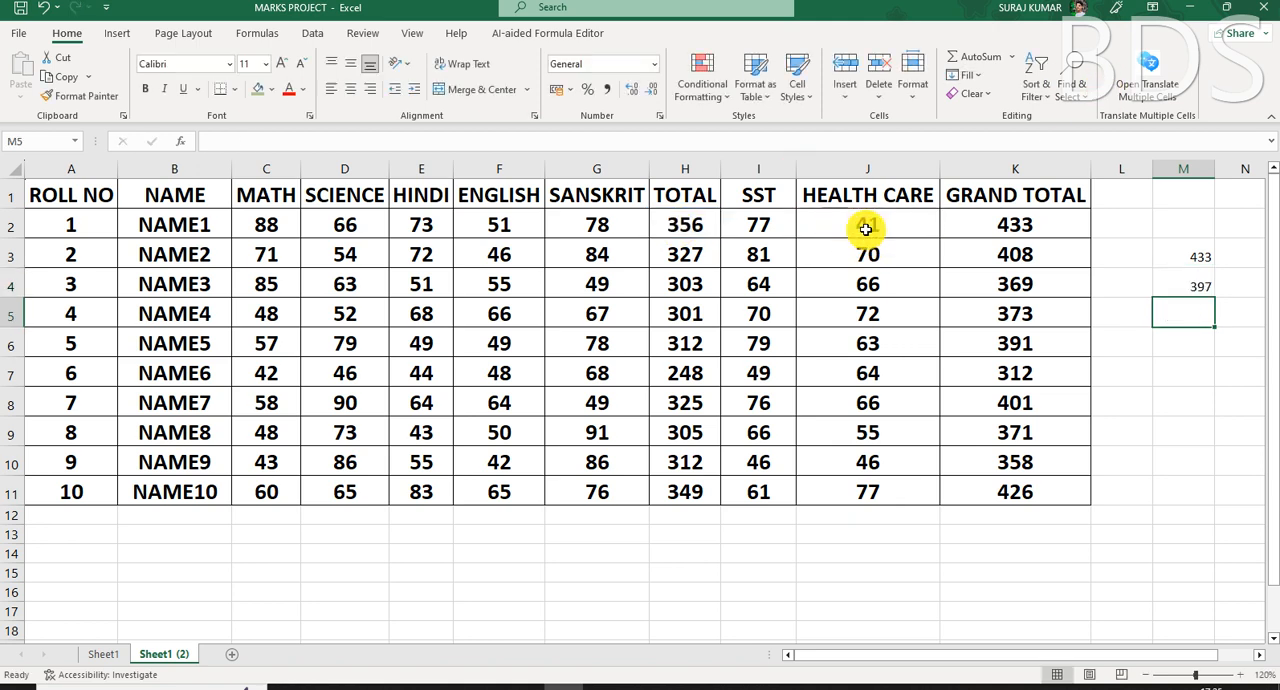
# - Set the first student's HEALTH CARE mark in J2 to 92 and compare the GRAND TOTAL in K2 with M4
pyautogui.click(886, 225)
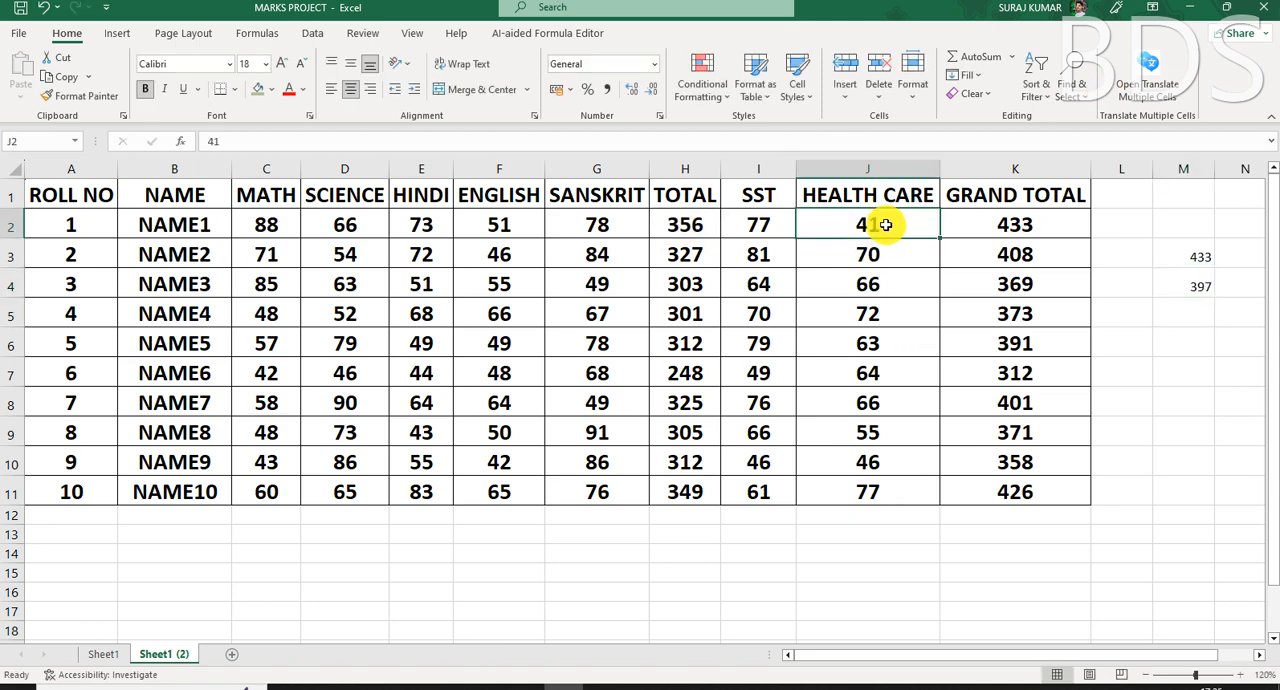
pyautogui.write('92')
pyautogui.press('Return')
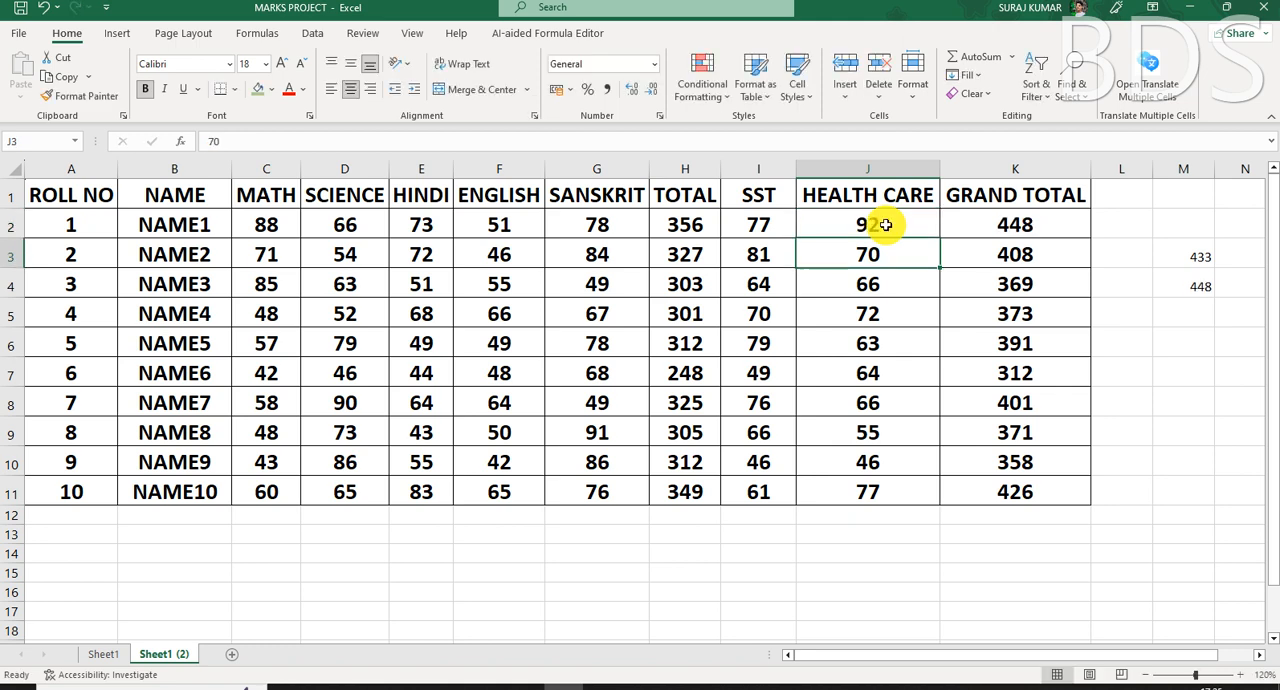
pyautogui.click(1028, 227)
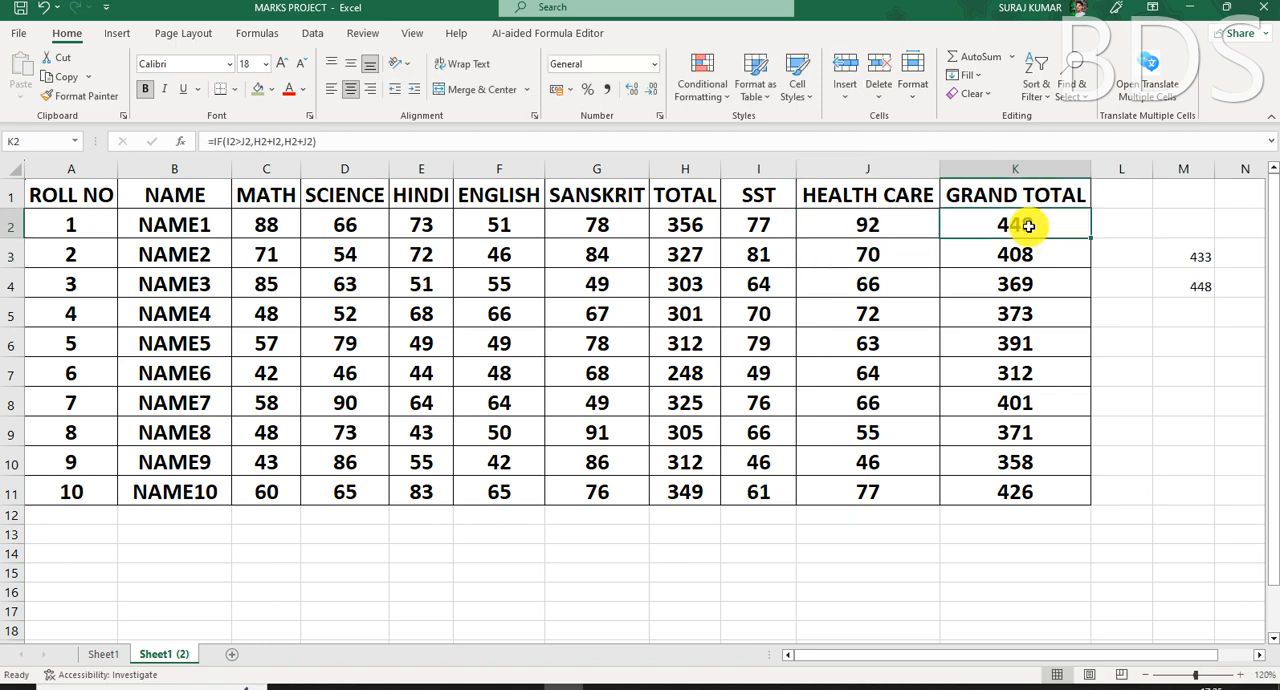
pyautogui.click(1195, 289)
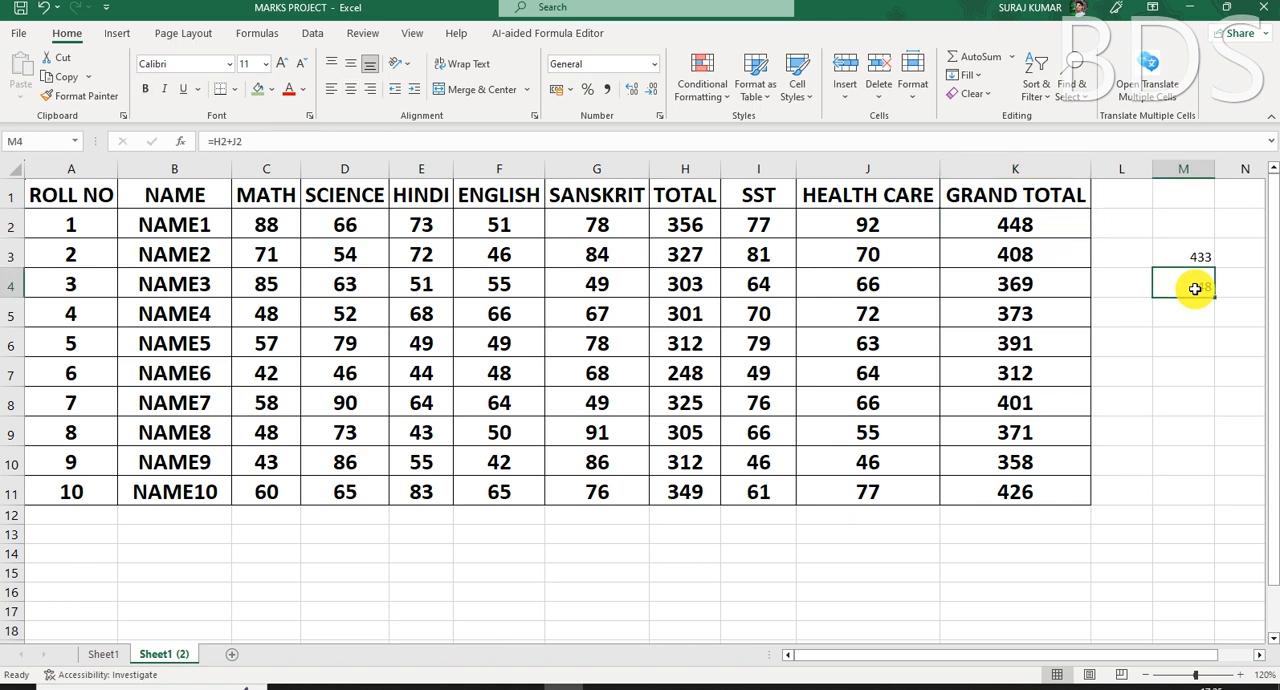